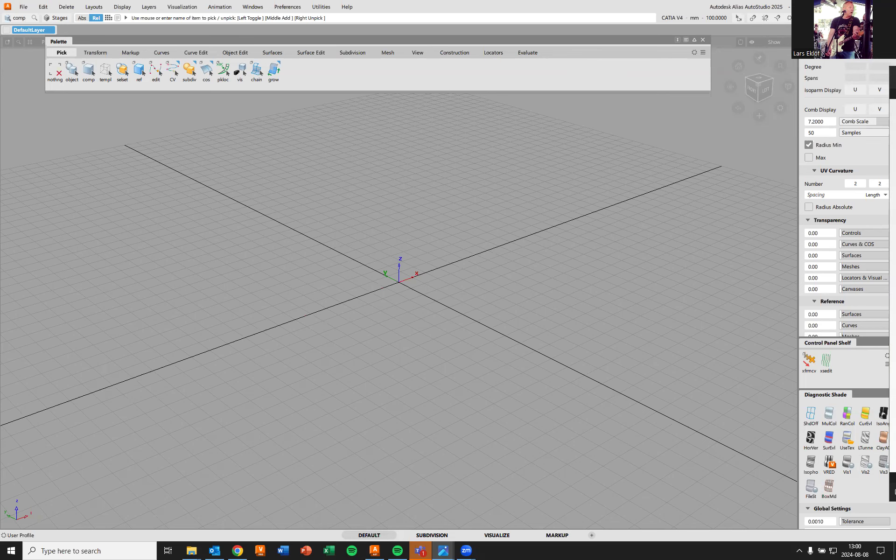
Examine the reference image KeyFOB Audi.jpg and return to the empty perspective view.
left_click_drag(895, 87, 549, 95)
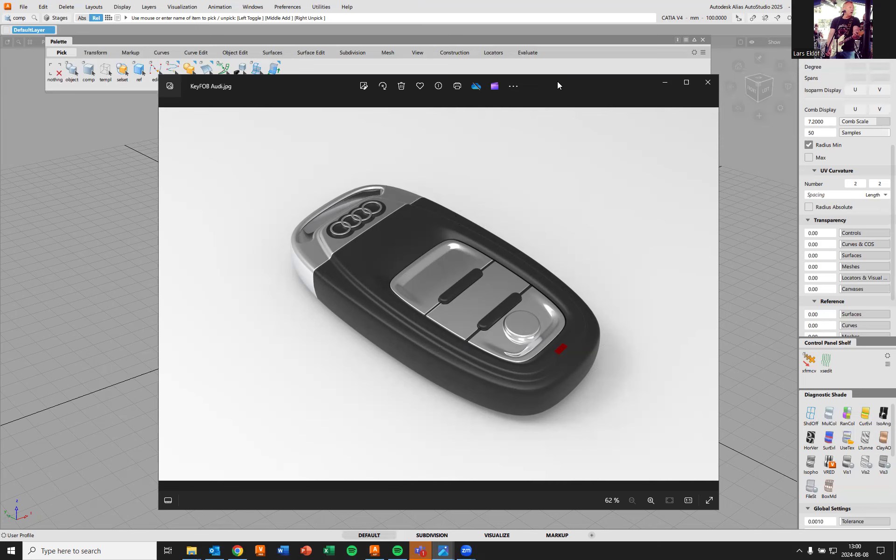
left_click(664, 82)
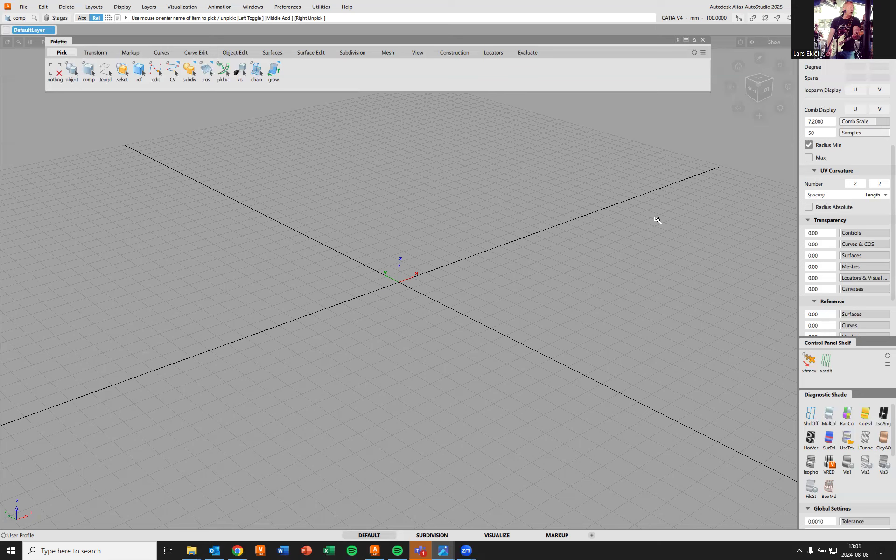
left_click_drag(350, 252, 354, 265, "alt+shift")
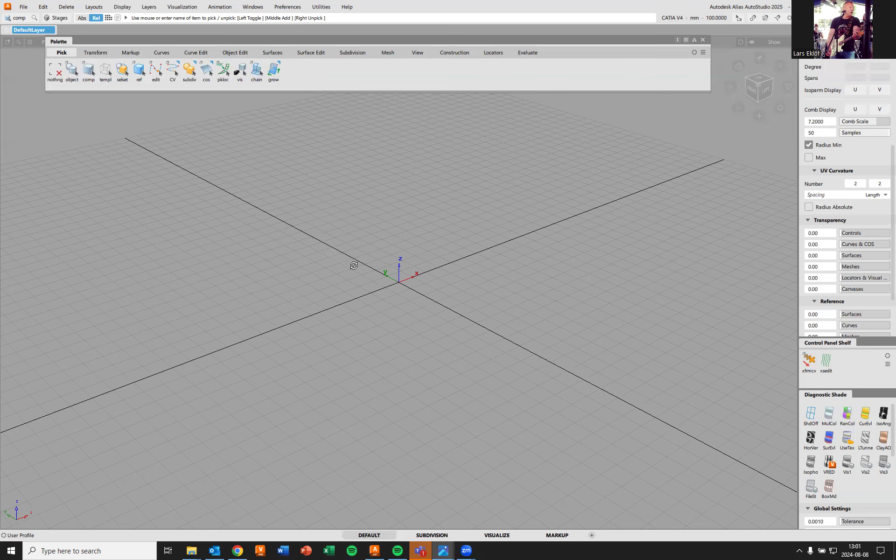
left_click_drag(281, 219, 352, 250, "alt+shift")
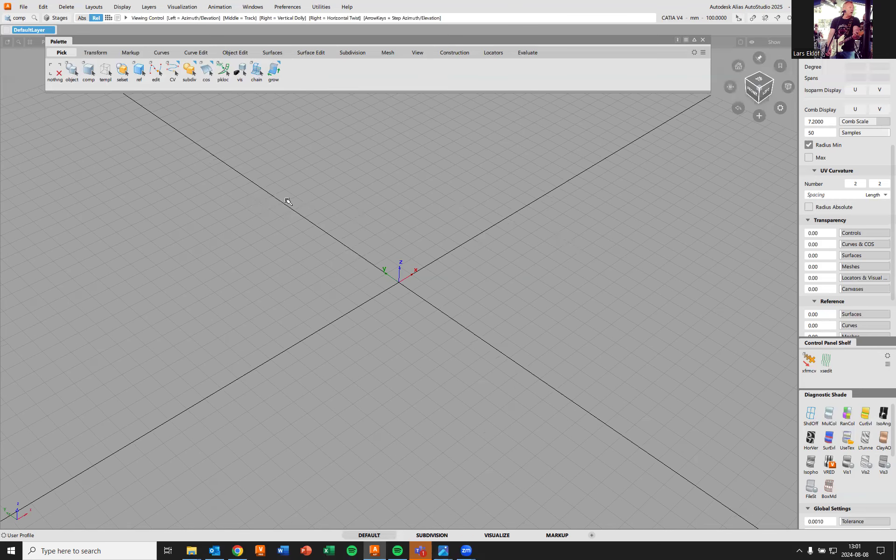
left_click_drag(286, 200, 447, 278, "alt+shift")
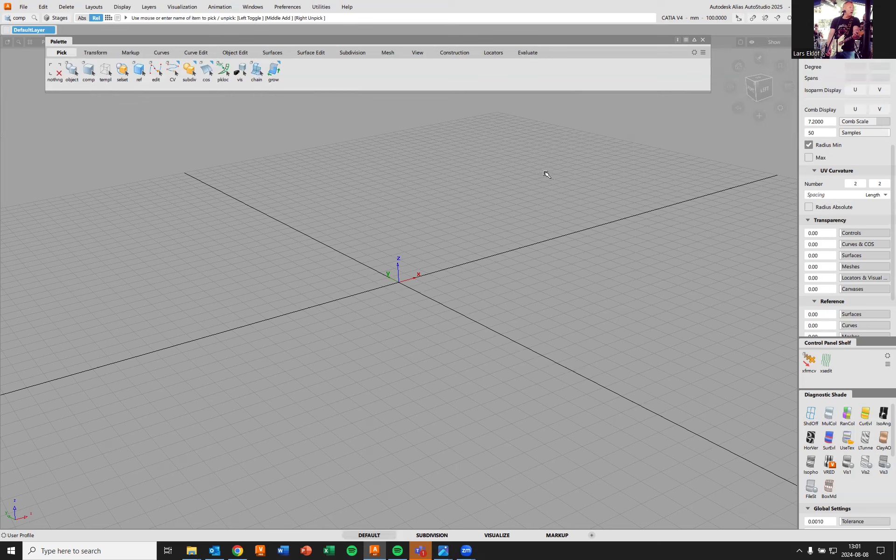
Examine the marking menu commands in the perspective view and the marking menu sets offered in the preferences.
left_click(576, 177, "ctrl+shift")
middle_click(577, 178, "ctrl+shift")
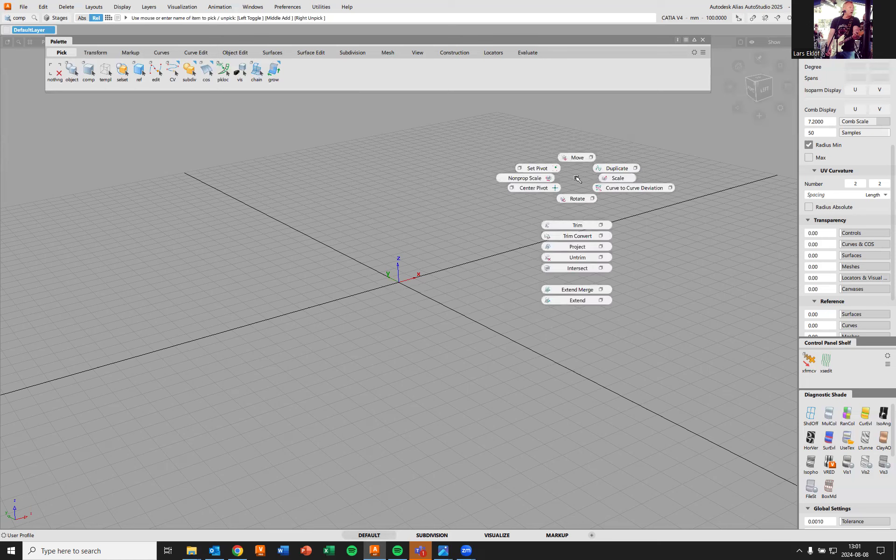
middle_click_drag(576, 179, 576, 179, "ctrl+shift")
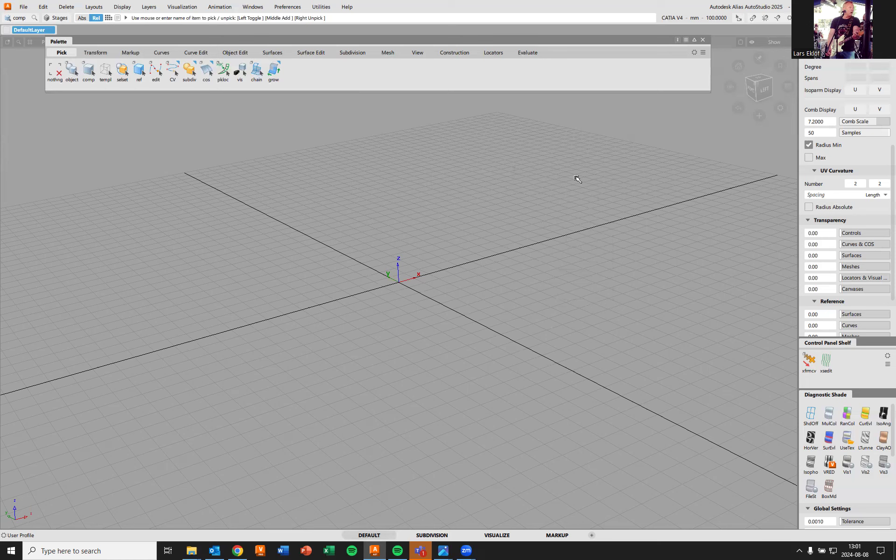
right_click_drag(577, 179, 577, 179, "ctrl+shift")
left_click_drag(577, 179, 577, 178, "ctrl+shift")
left_click_drag(476, 182, 478, 182, "ctrl+shift")
left_click(288, 7)
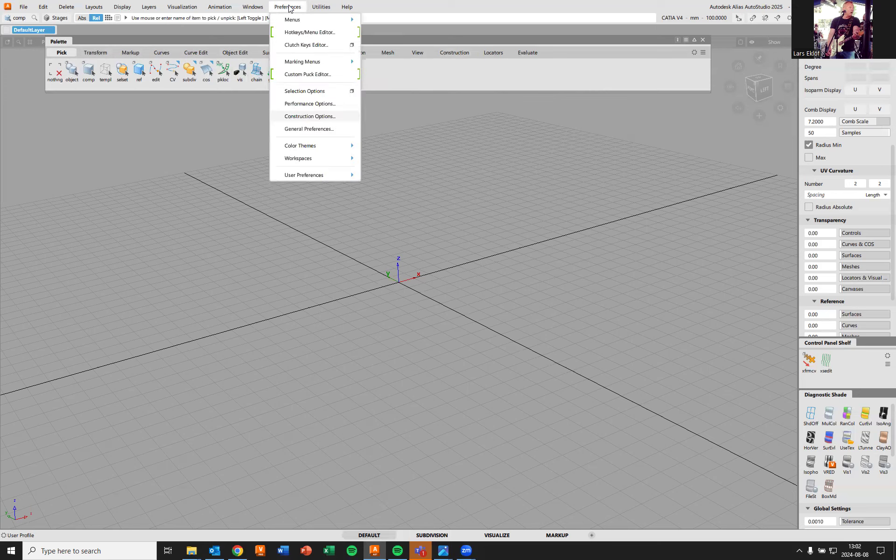
mouse_move(314, 65)
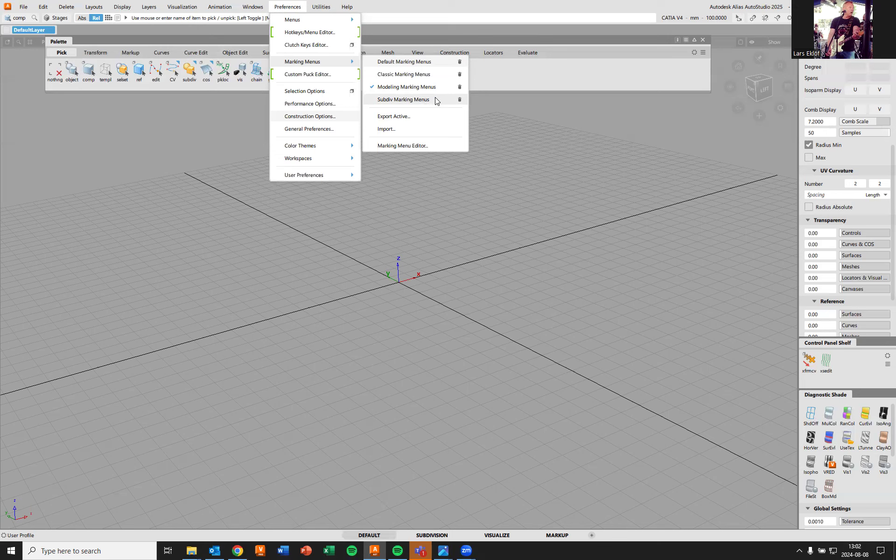
left_click(651, 123)
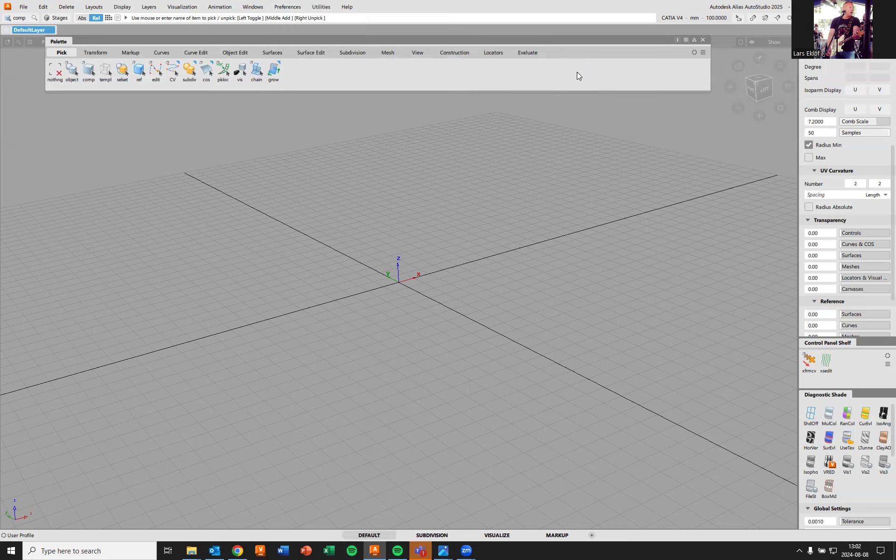
Reshape the Palette into a narrow vertical column and expand its Evaluate, Construction, Mesh and Surface Edit tool groups.
left_click_drag(580, 37, 571, 56)
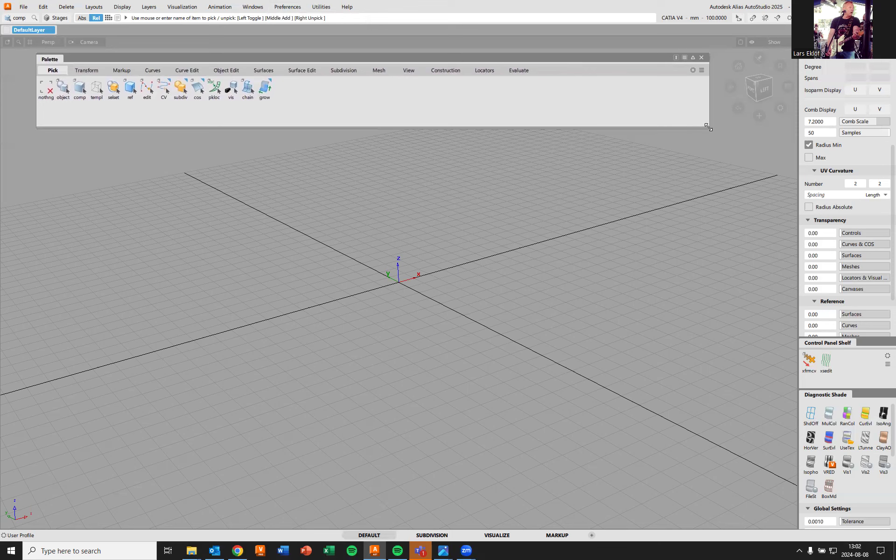
left_click_drag(709, 128, 141, 441)
left_click(44, 240)
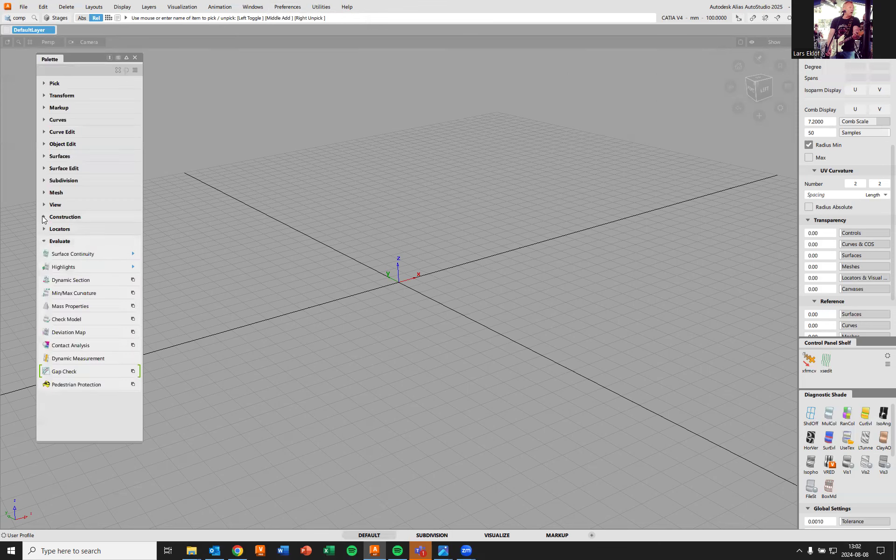
left_click(43, 216)
left_click(44, 192)
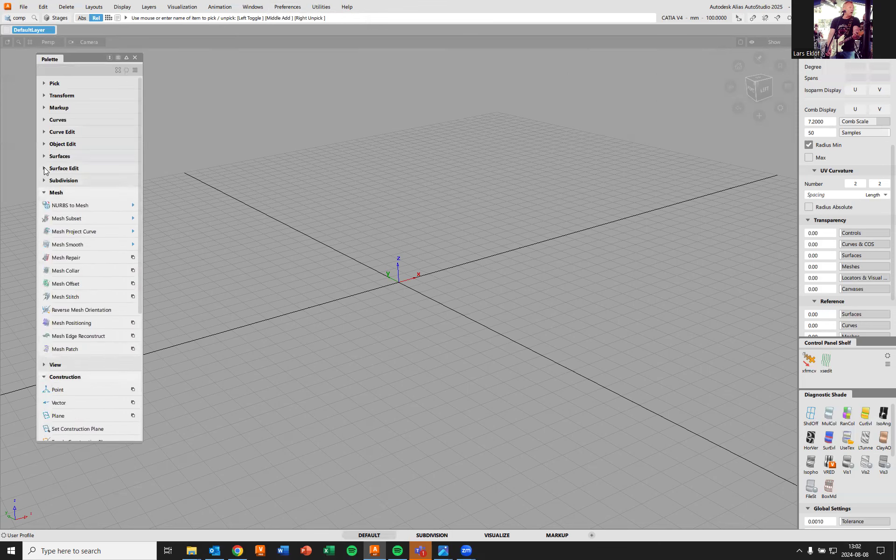
left_click(44, 168)
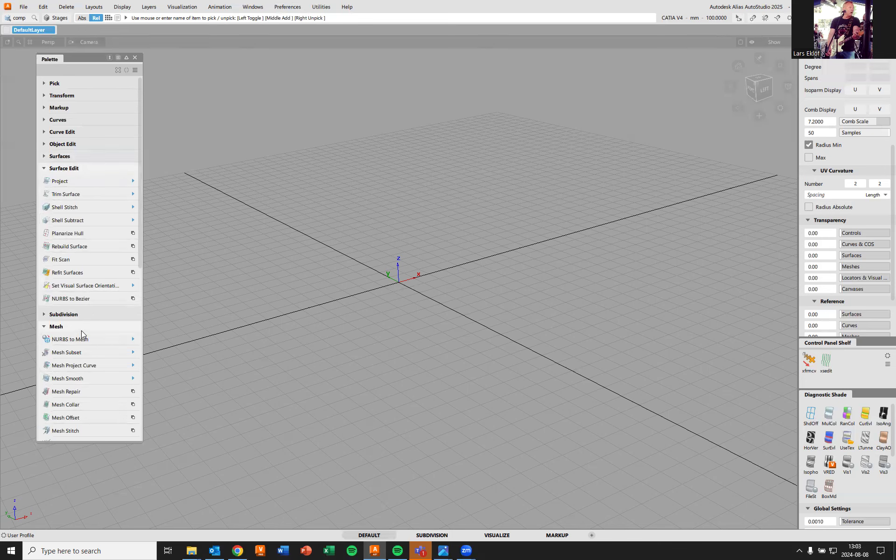
Collapse the Surface Edit, Mesh, Construction, Locators and Evaluate tool groups in the Palette.
left_click(44, 168)
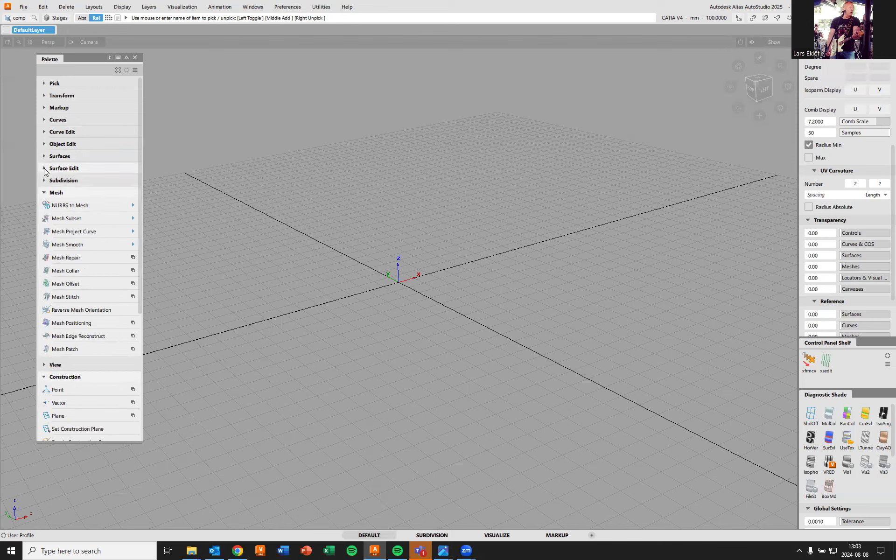
left_click(44, 193)
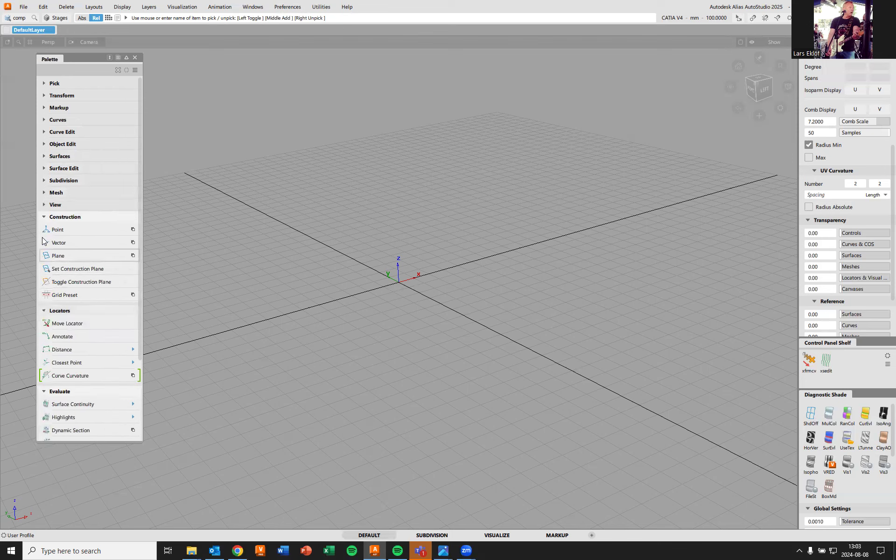
left_click(44, 216)
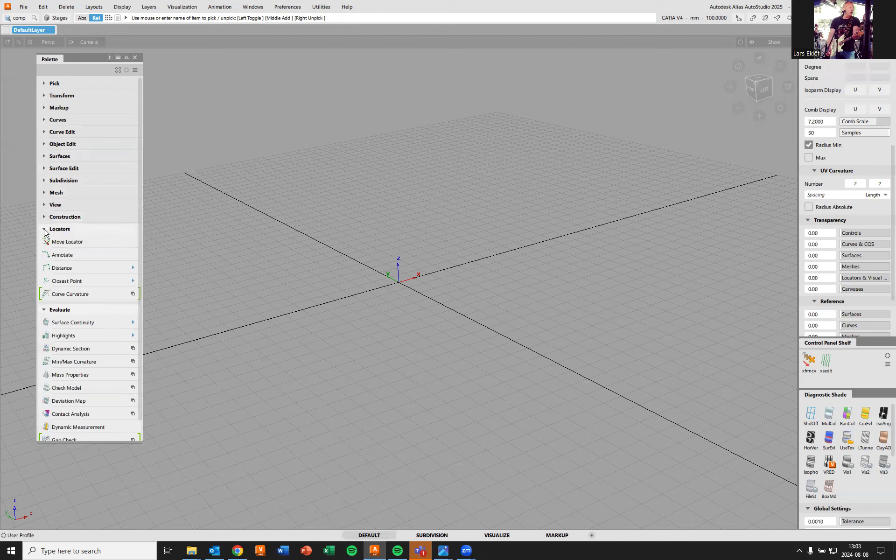
left_click(44, 229)
left_click(45, 242)
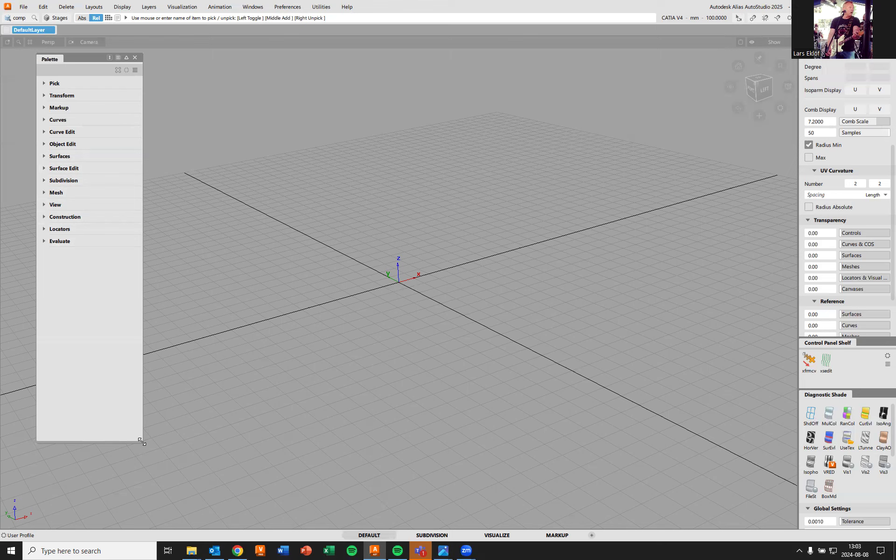
Reshape the Palette into a wide horizontal strip with one row of tool icons and reposition it.
left_click_drag(141, 441, 729, 77)
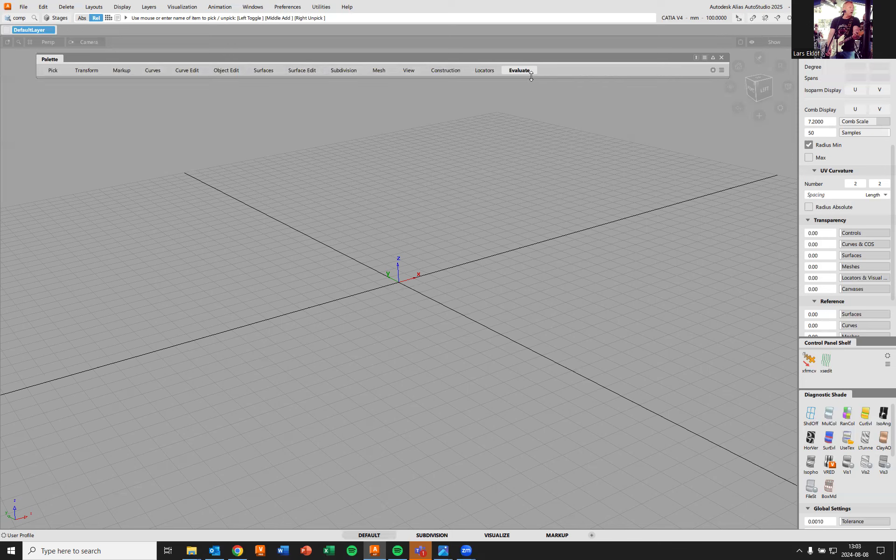
left_click(269, 70)
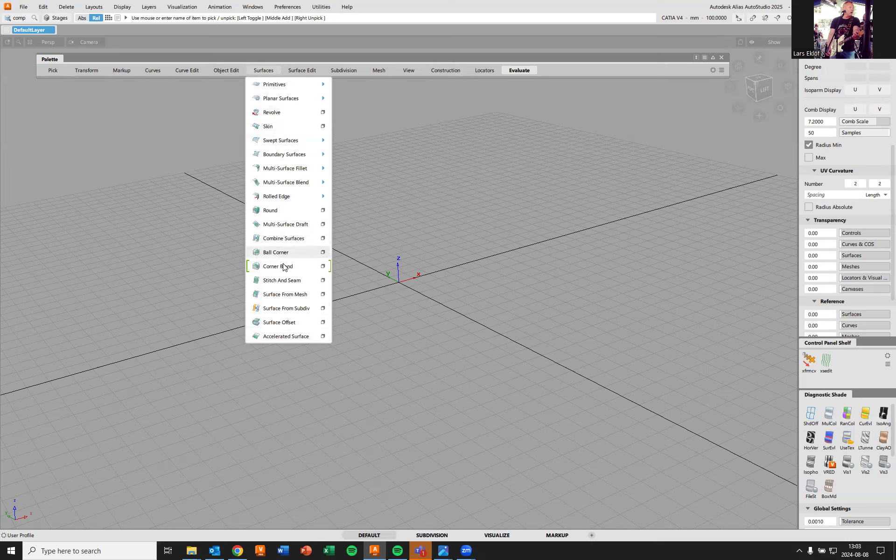
mouse_move(280, 102)
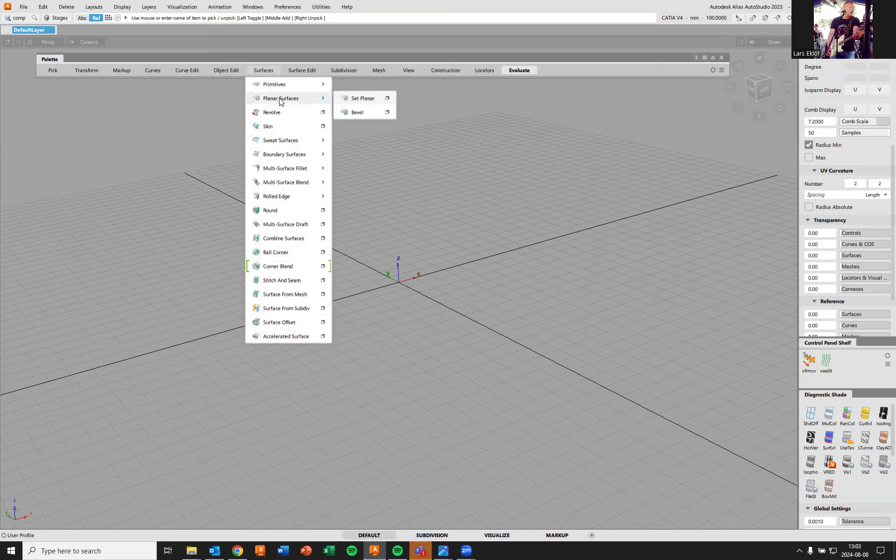
left_click(611, 99)
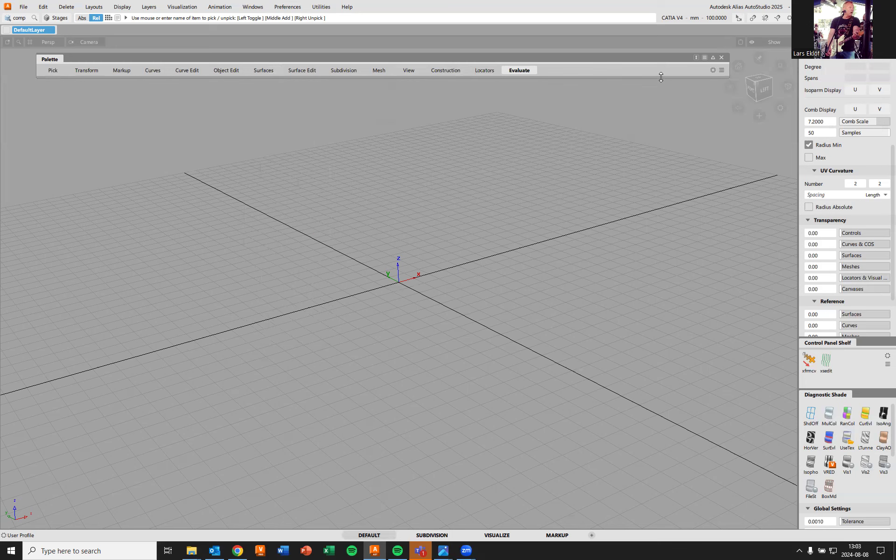
left_click_drag(661, 77, 386, 116)
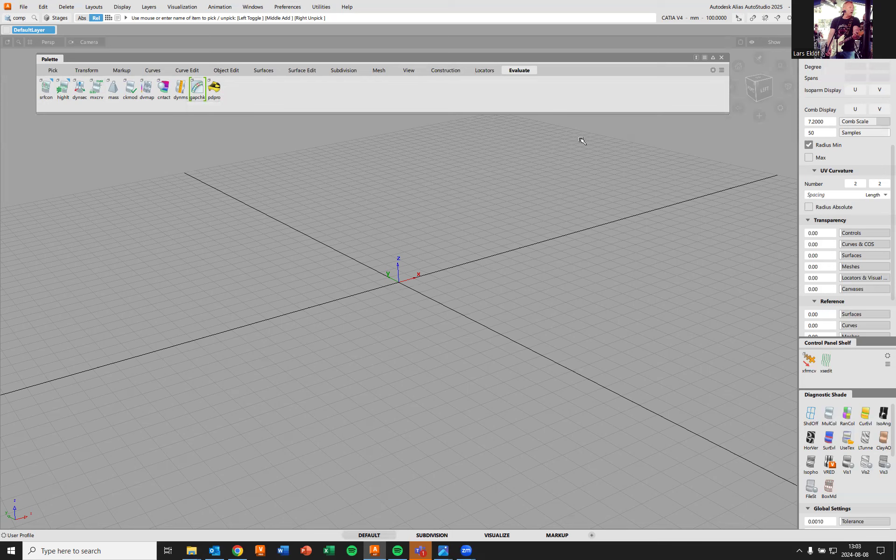
mouse_move(601, 58)
left_mouse_down()
mouse_move(616, 74)
mouse_move(589, 52)
left_mouse_up()
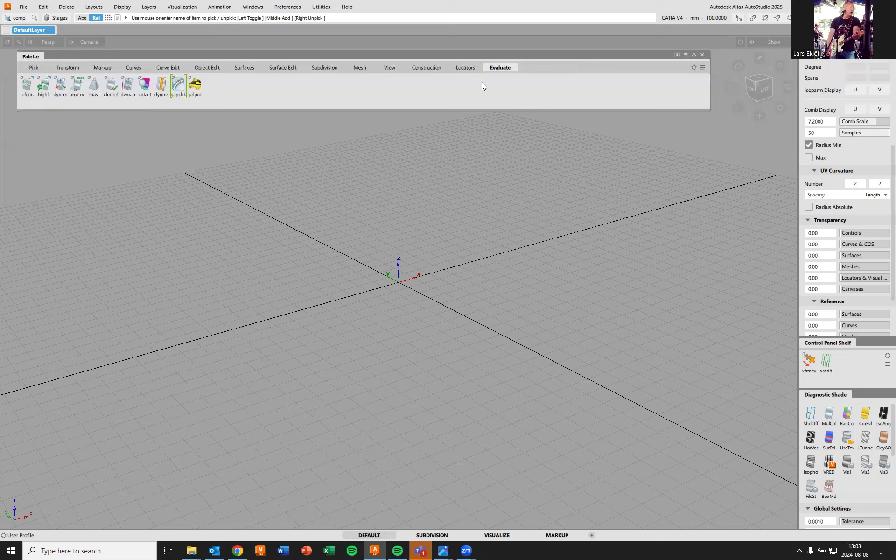
Review the construction options of the CATIA V4 preset and the key fob reference image, then close both.
left_click(287, 7)
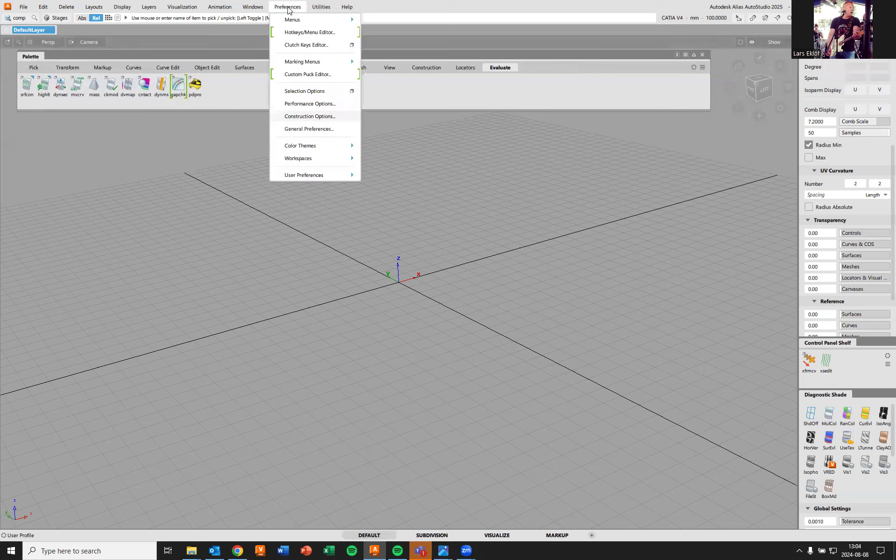
left_click(323, 118)
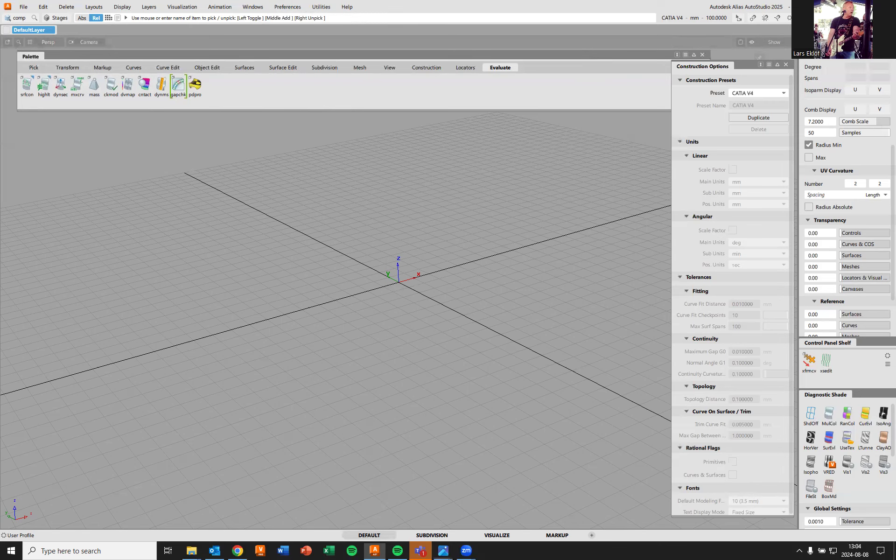
key("alt+Tab")
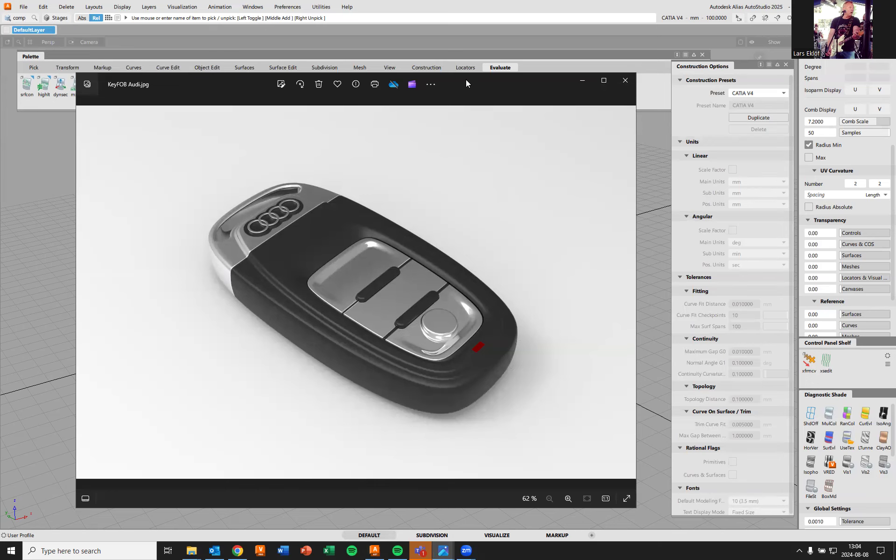
key("alt+F4")
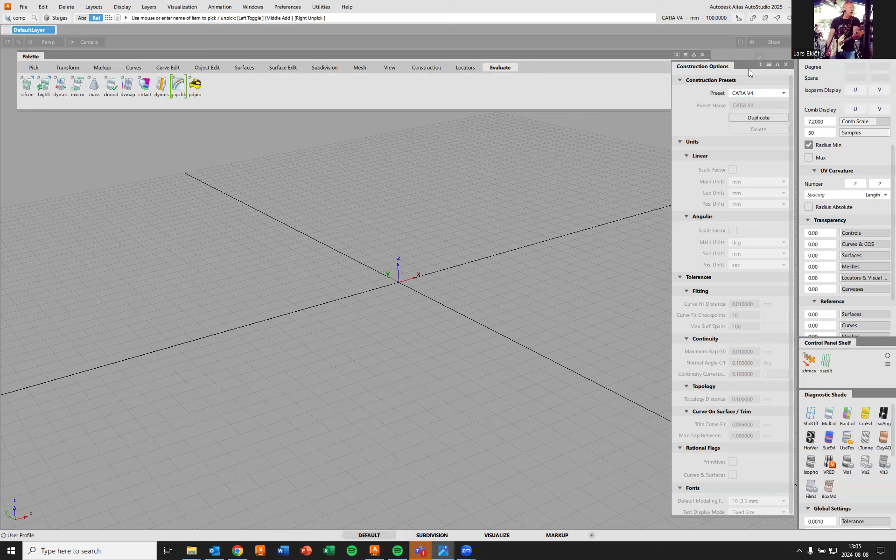
left_click_drag(748, 64, 728, 70)
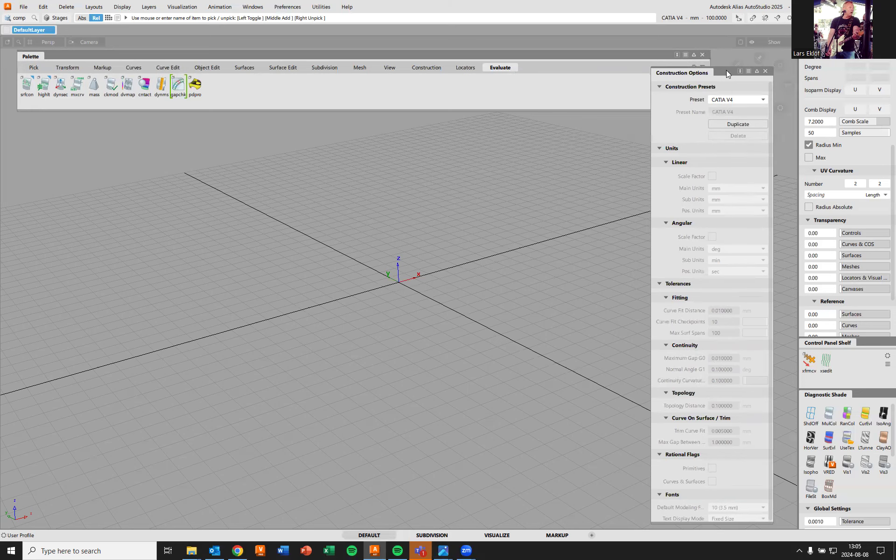
left_click(765, 72)
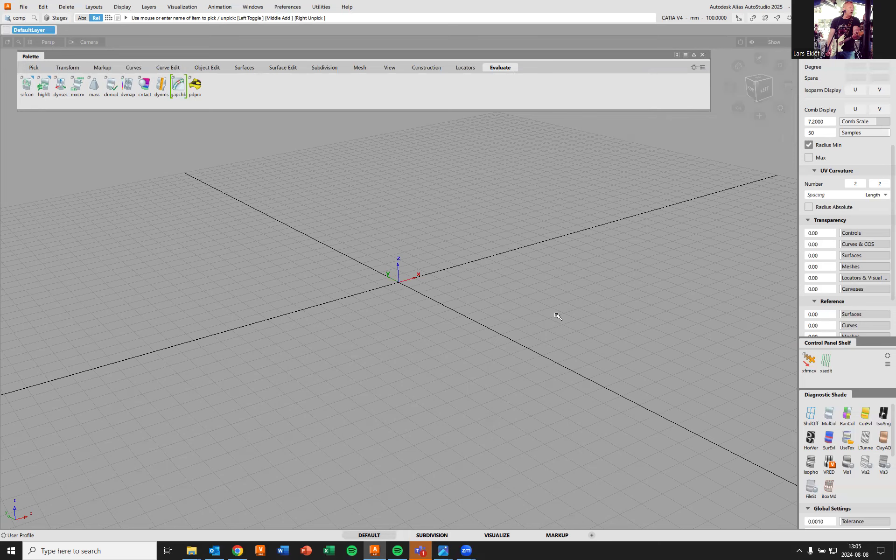
Measure the distance between two points on the ground grid near the origin and delete the measurement locators.
left_click_drag(424, 260, 485, 282, "alt+shift")
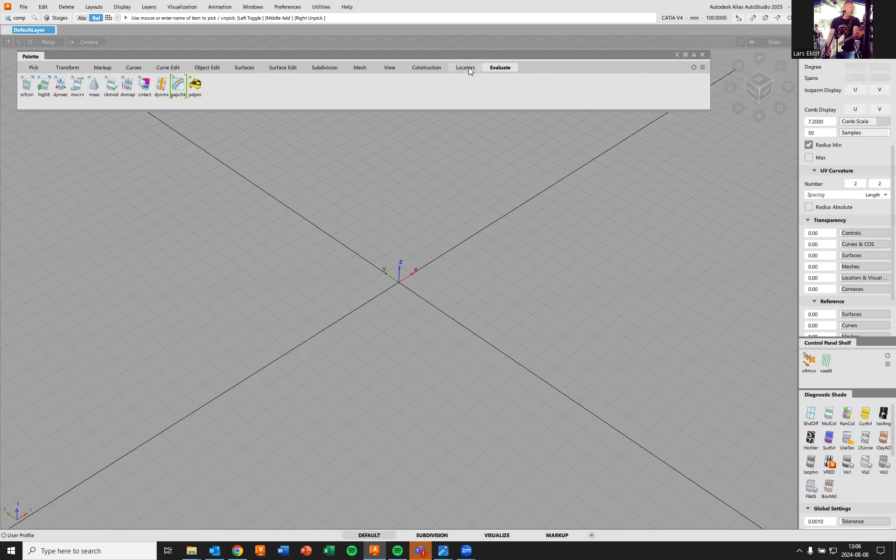
mouse_move(466, 66)
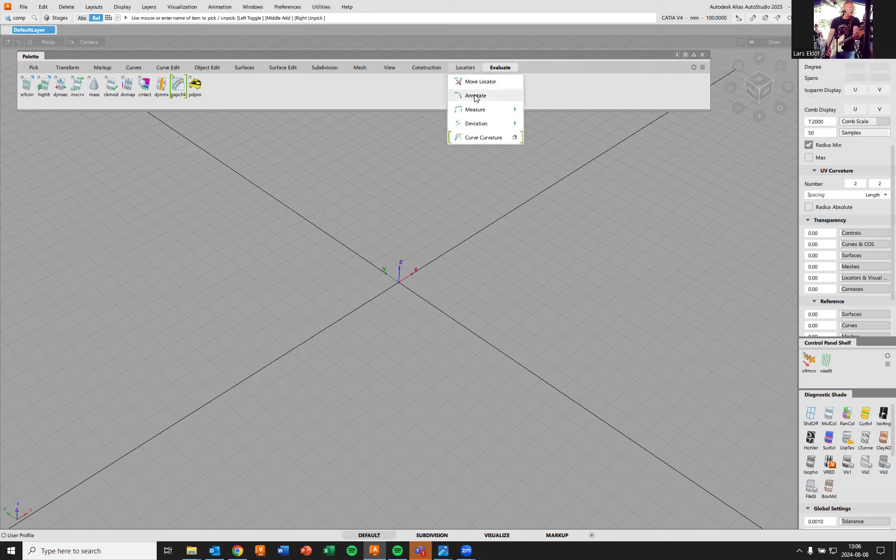
mouse_move(482, 111)
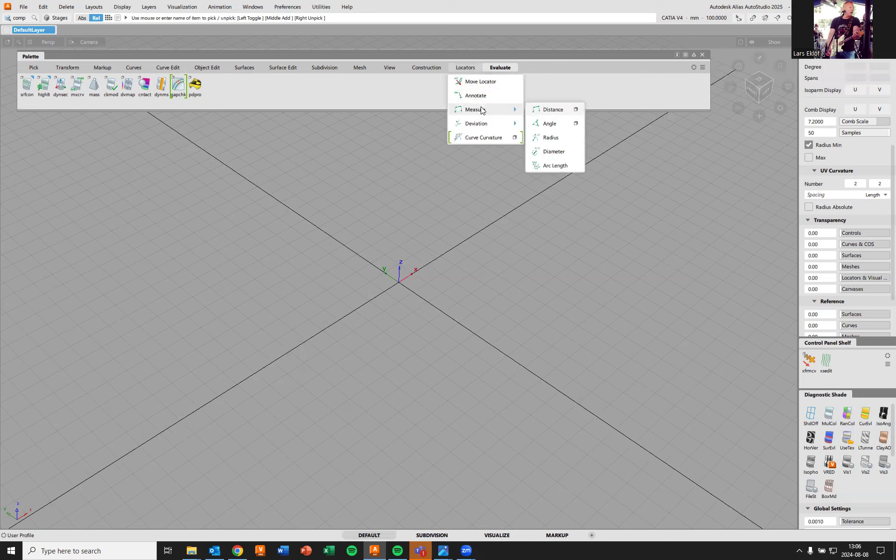
left_click(551, 112)
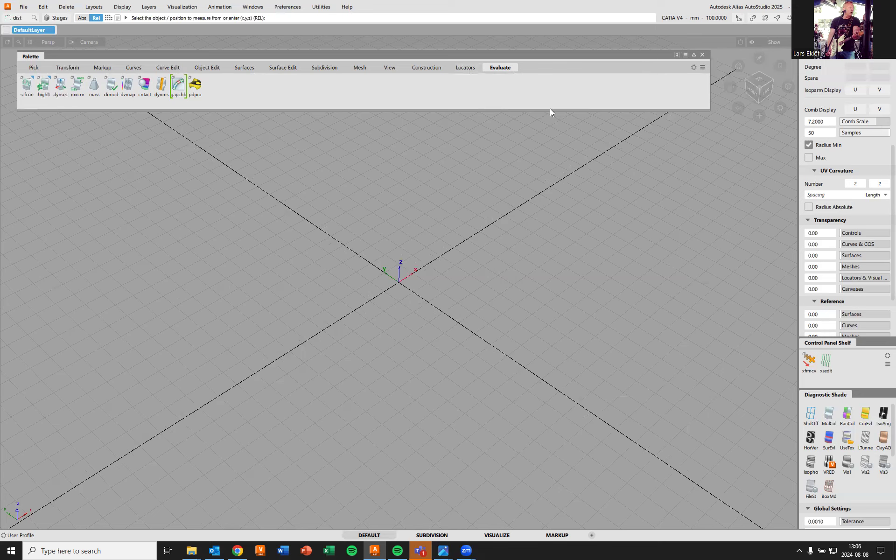
left_click(508, 249)
left_click(523, 258)
right_click_drag(692, 255, 731, 264, "ctrl+shift")
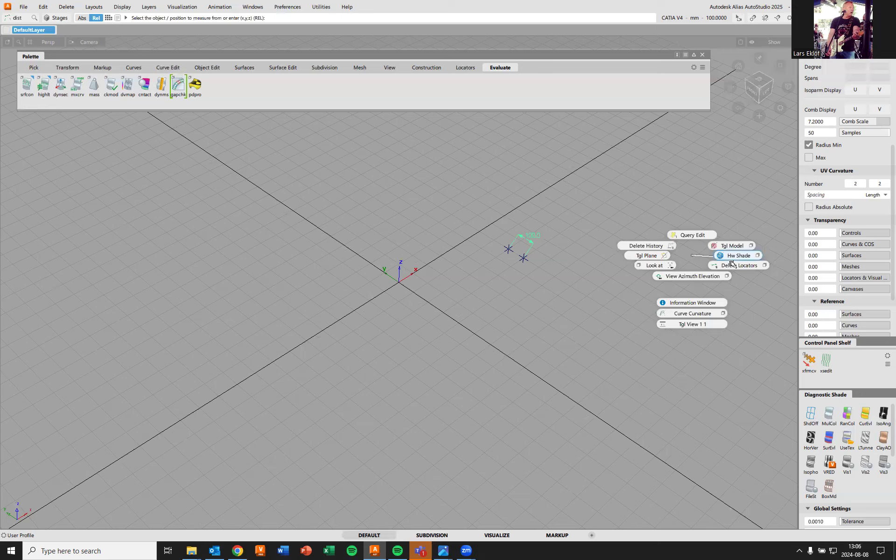
left_click_drag(731, 264, 743, 266, "ctrl+shift")
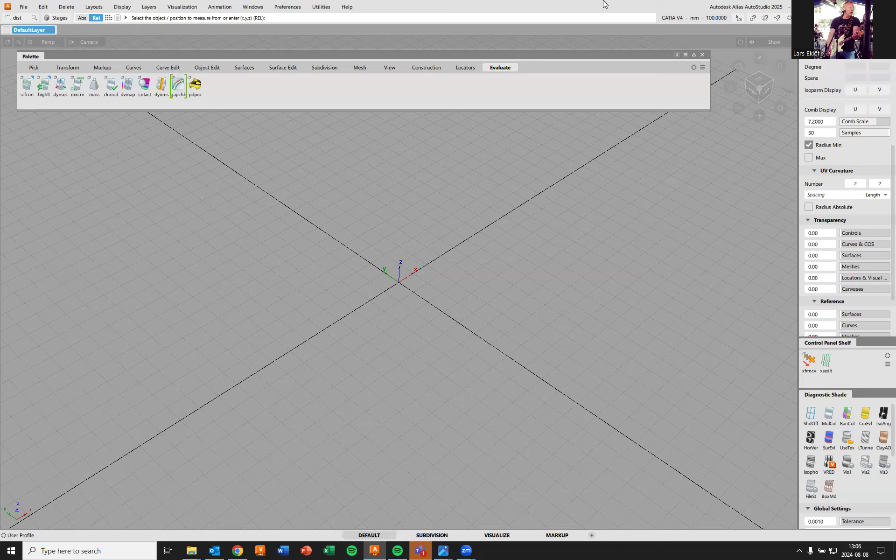
Switch to the top view and import carkey.jpg from the pix folder as a canvas.
key("F5")
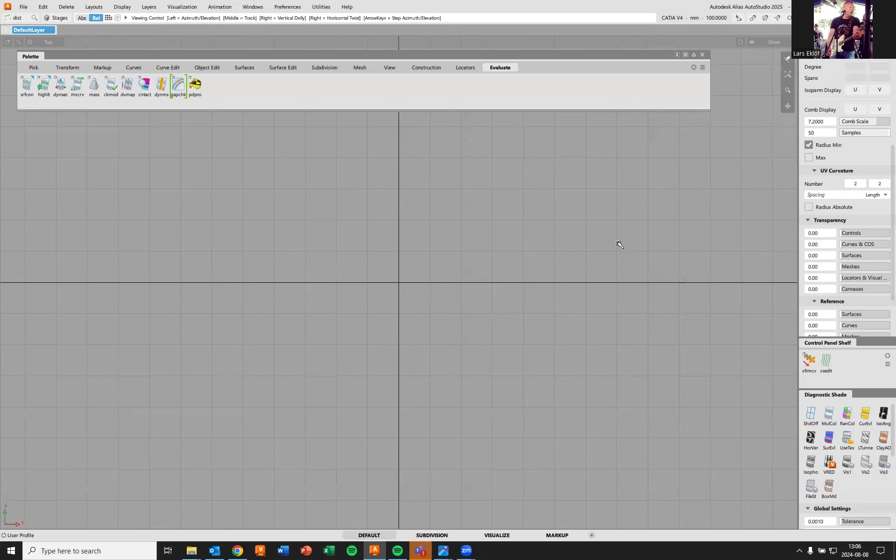
right_click_drag(598, 222, 443, 359, "alt+shift")
middle_click_drag(483, 306, 521, 364, "alt+shift")
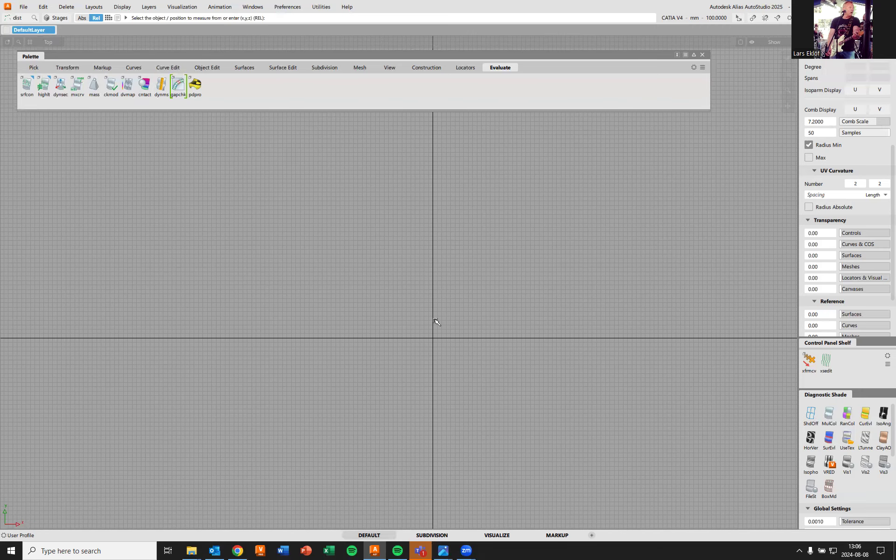
left_click(23, 7)
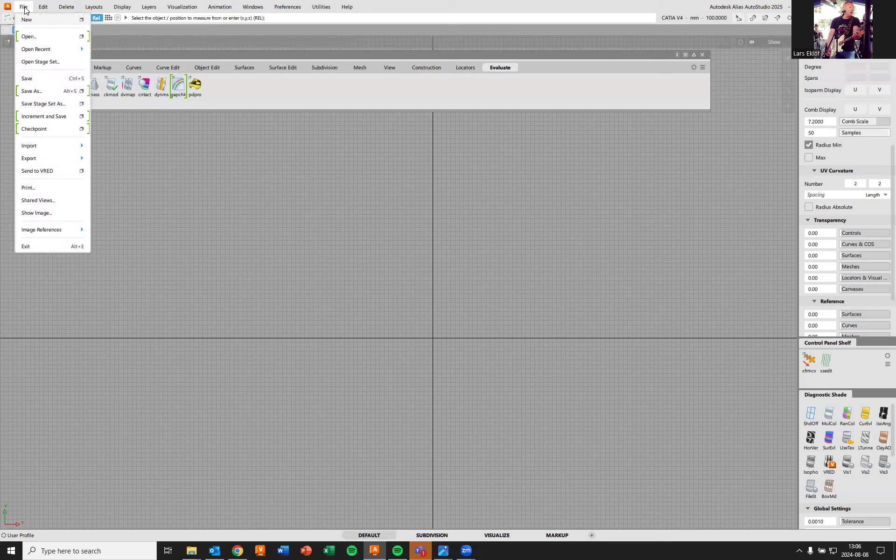
mouse_move(46, 147)
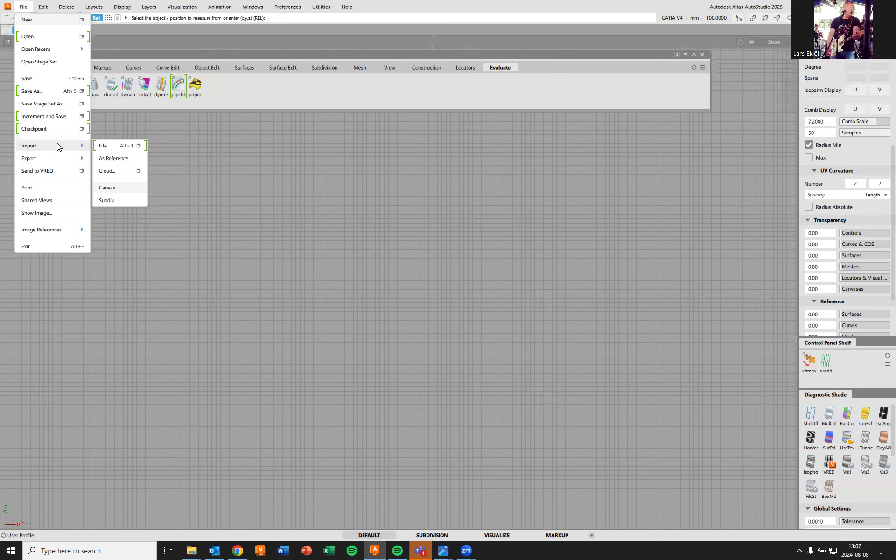
left_click(115, 189)
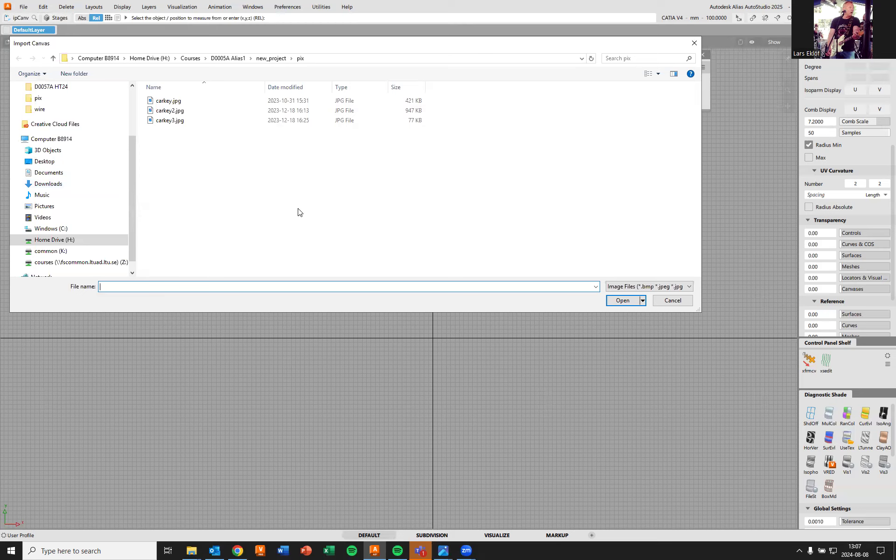
left_click(185, 104)
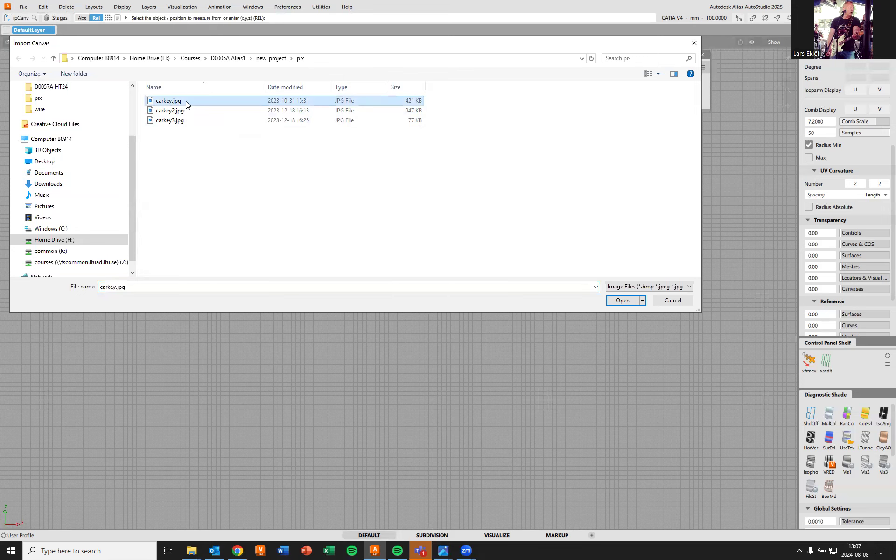
left_click(628, 300)
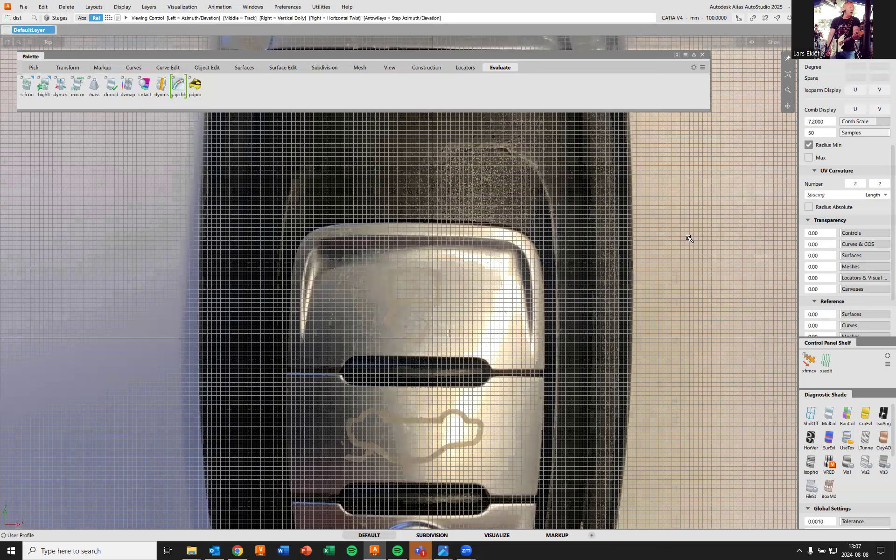
Examine the imported key fob canvas and its overall size against the grid.
right_click_drag(687, 237, 680, 237, "alt+shift")
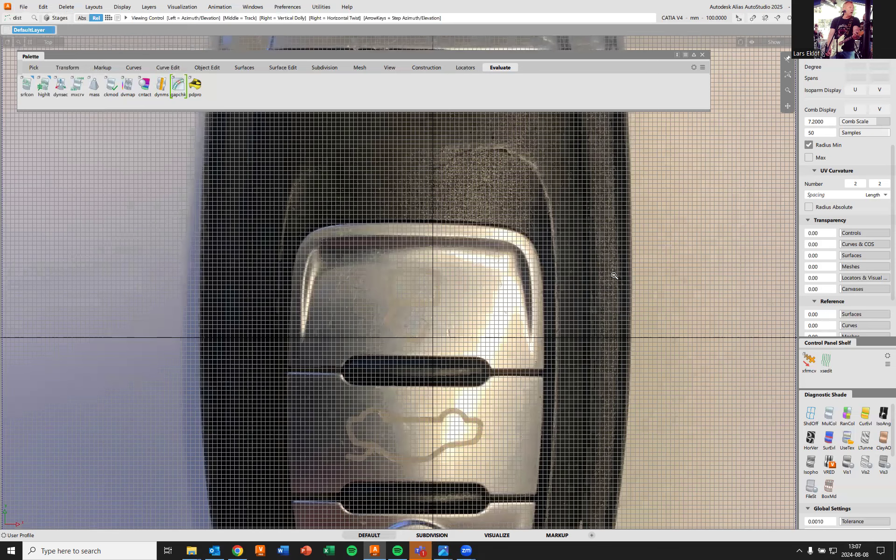
scroll(614, 275, "down", 3, "alt+shift")
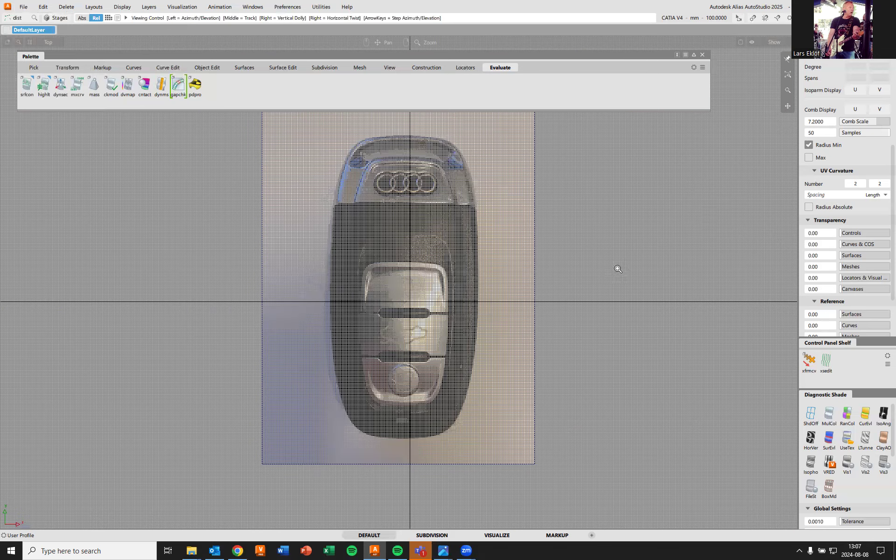
right_click_drag(617, 269, 628, 259, "alt+shift")
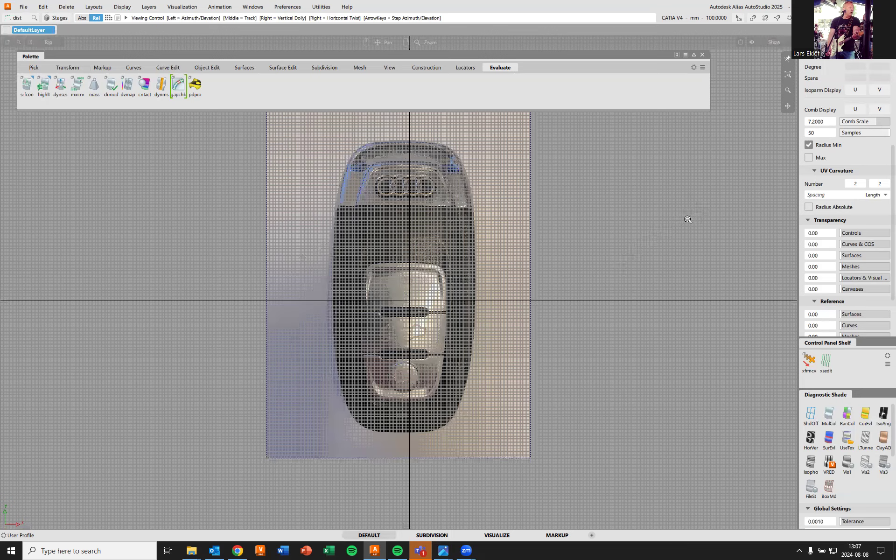
scroll(688, 219, "up", 3, "alt+shift")
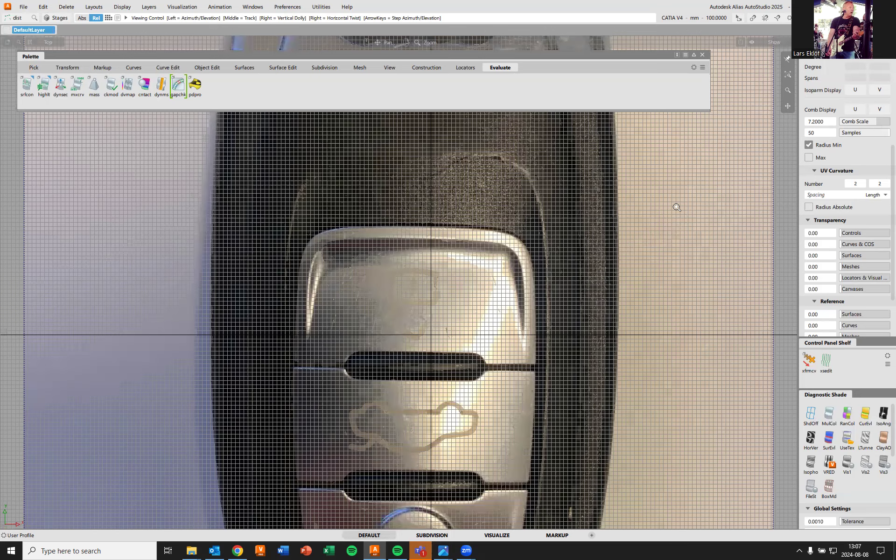
scroll(704, 195, "up", 1, "alt+shift")
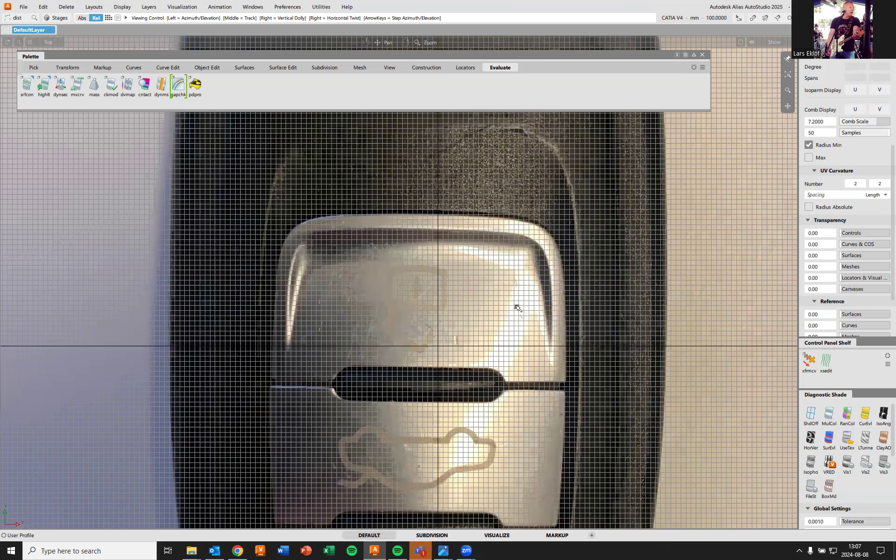
middle_click_drag(512, 303, 518, 301, "alt+shift")
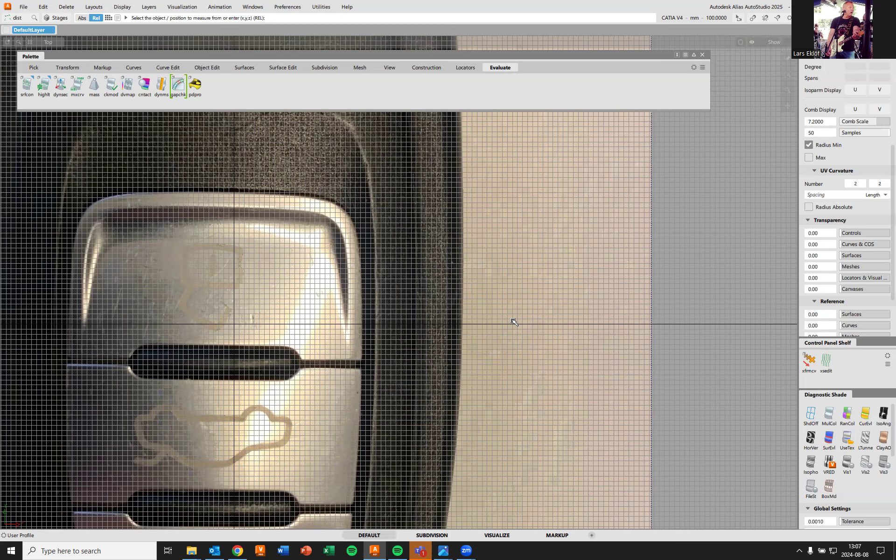
scroll(503, 270, "down", 1, "alt+shift")
right_click_drag(476, 307, 462, 334, "alt+shift")
middle_click_drag(472, 252, 499, 267, "alt+shift")
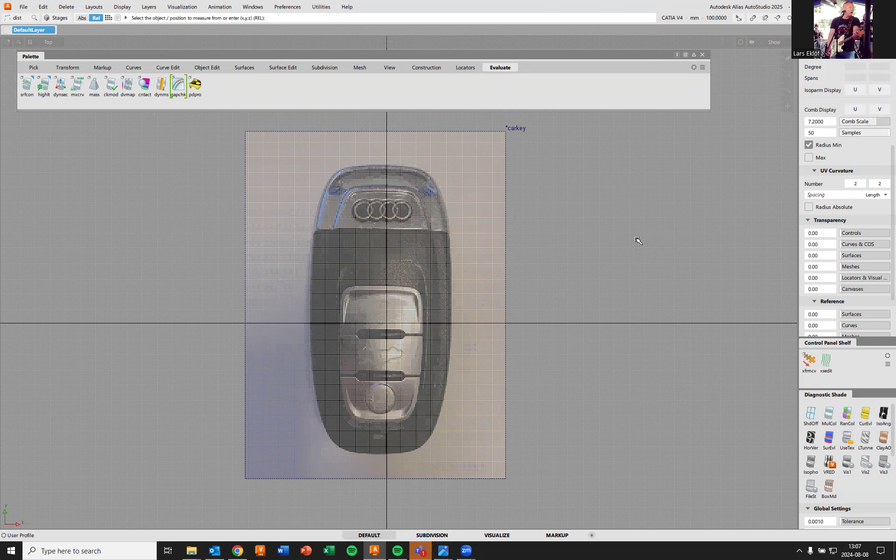
Pick the carkey canvas and scale it down drastically, to about ten grid squares wide.
left_click_drag(634, 212, 635, 232, "ctrl+shift")
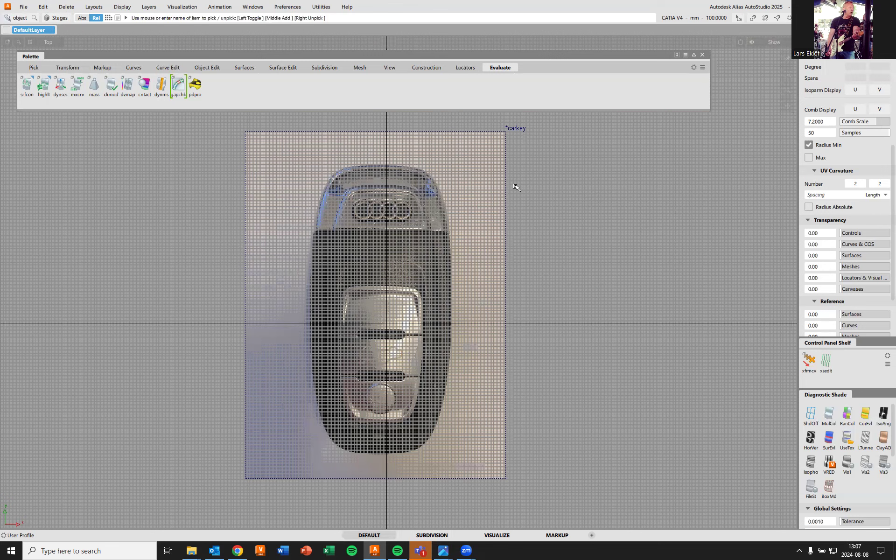
left_click(500, 178)
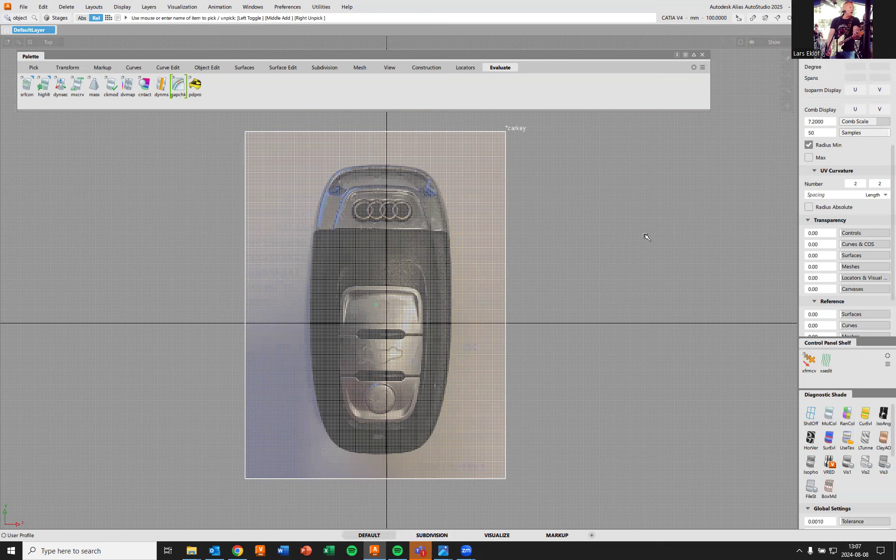
middle_click_drag(643, 215, 681, 217, "ctrl+shift")
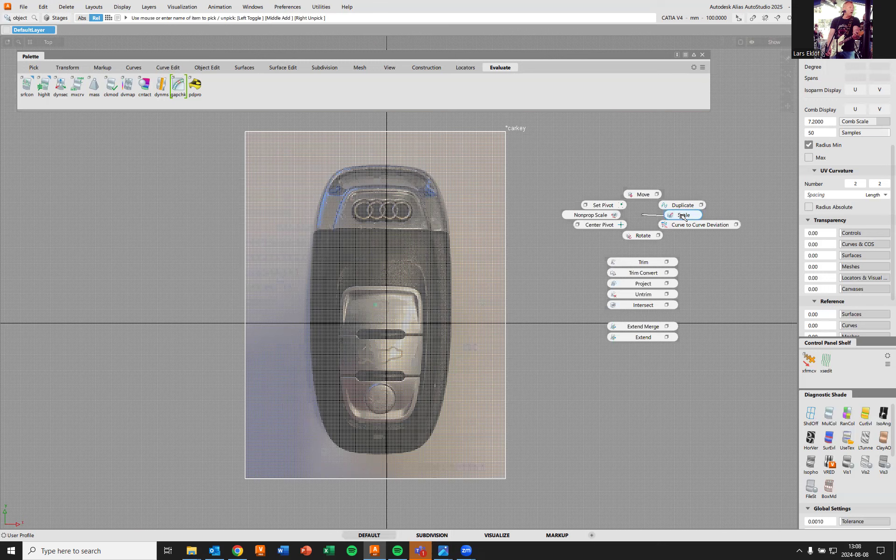
middle_click_drag(681, 215, 679, 216, "ctrl+shift")
mouse_move(689, 214)
left_mouse_down()
mouse_move(260, 400)
mouse_move(480, 297)
mouse_move(298, 383)
left_mouse_up()
left_click_drag(632, 222, 414, 326)
left_click_drag(590, 236, 210, 410)
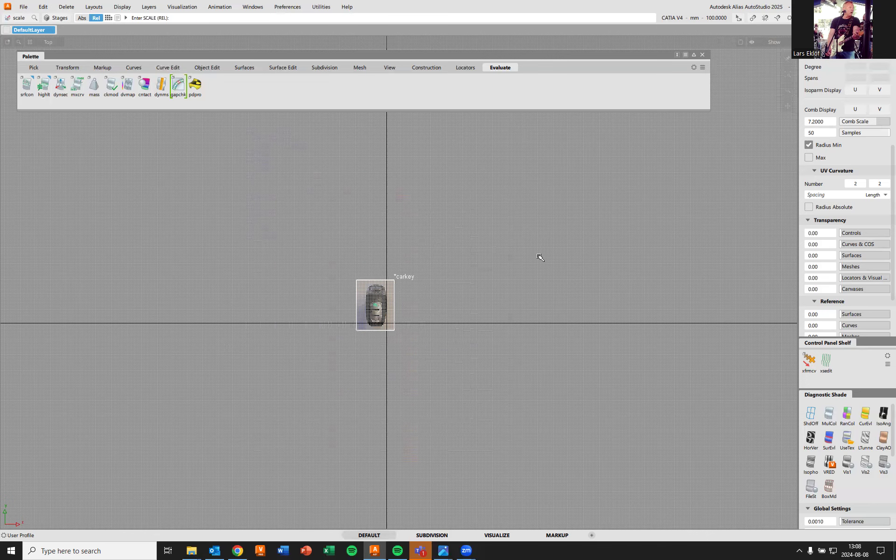
left_click_drag(539, 257, 372, 330)
Scale the canvas down further so the key fob spans about eight grid squares in length.
right_click_drag(379, 333, 474, 248, "alt+shift")
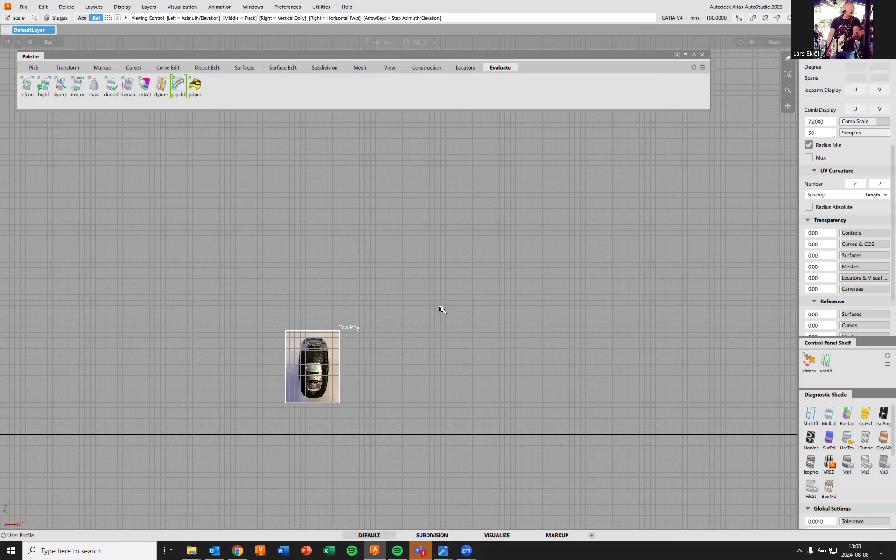
right_click_drag(442, 309, 505, 262, "alt+shift")
middle_click_drag(592, 297, 551, 274, "alt+shift")
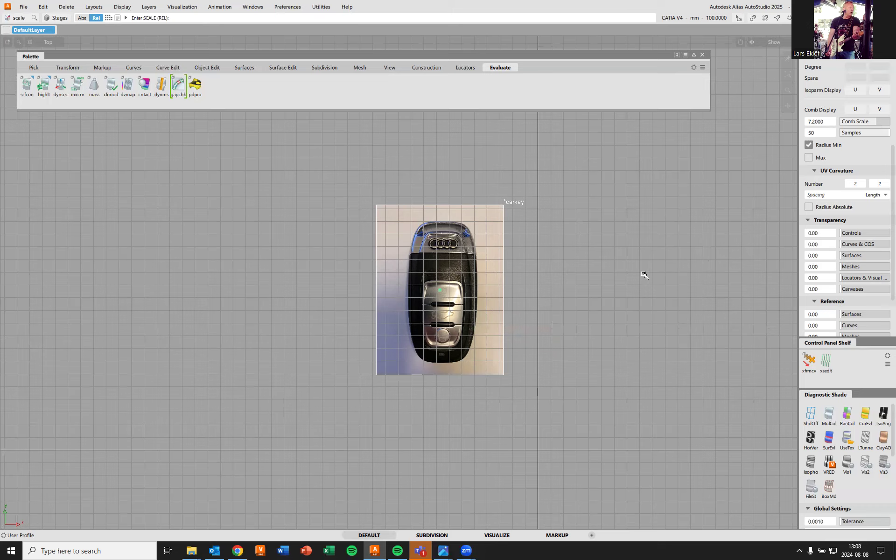
left_click_drag(667, 247, 449, 293, "ctrl+shift")
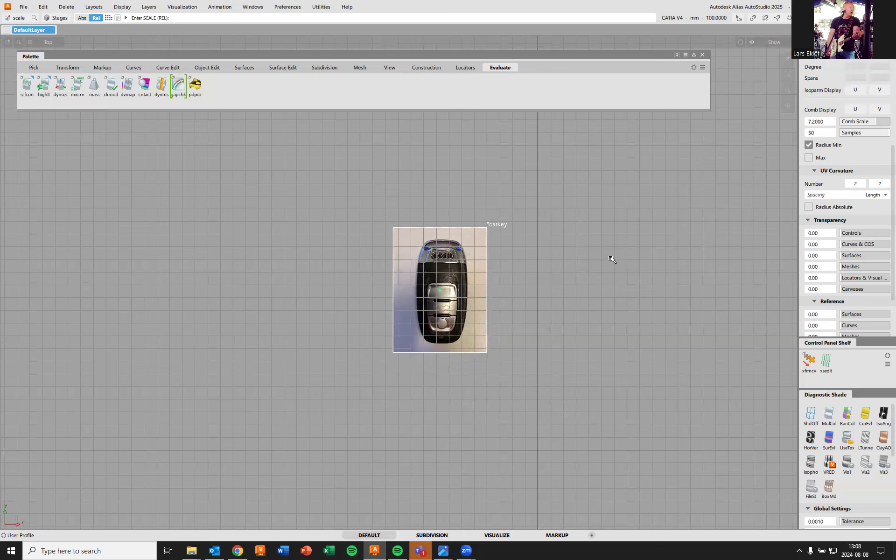
Move the carkey canvas so its centre sits on the origin of the top view.
left_click_drag(624, 246, 667, 394, "ctrl+shift")
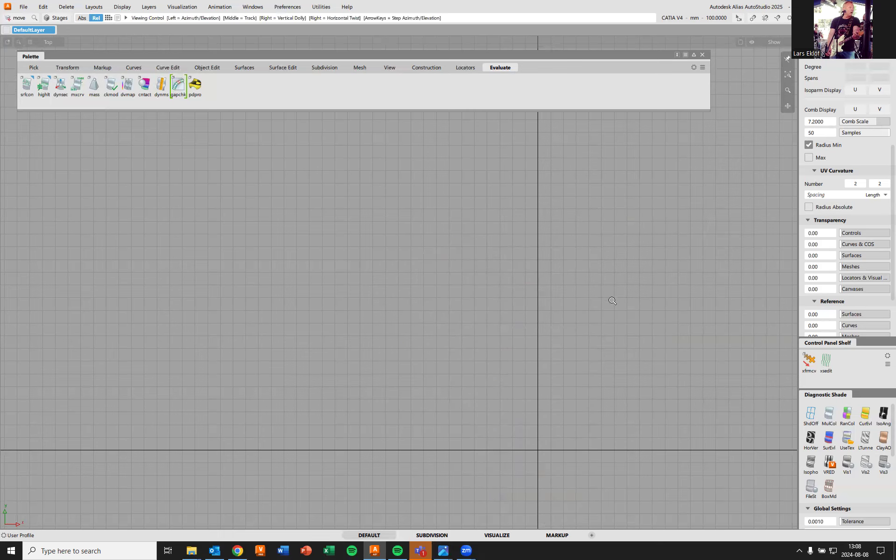
right_click_drag(610, 299, 569, 392, "alt+shift")
right_click_drag(317, 386, 312, 387, "alt+shift")
left_click_drag(311, 387, 544, 384)
right_click_drag(529, 396, 663, 264, "alt+shift")
middle_click_drag(712, 363, 655, 162, "alt+shift")
right_click_drag(647, 236, 585, 286, "alt+shift")
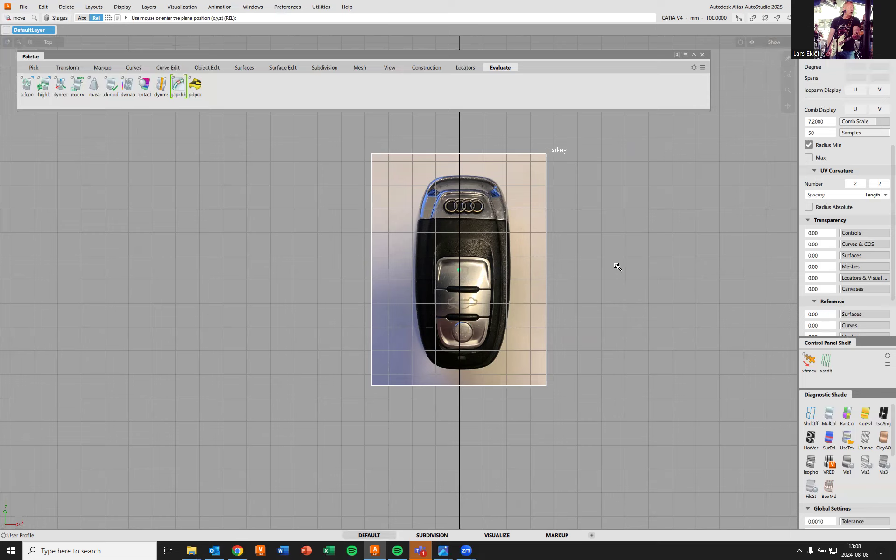
mouse_move(648, 204)
left_mouse_down()
mouse_move(646, 196)
mouse_move(650, 203)
left_mouse_up()
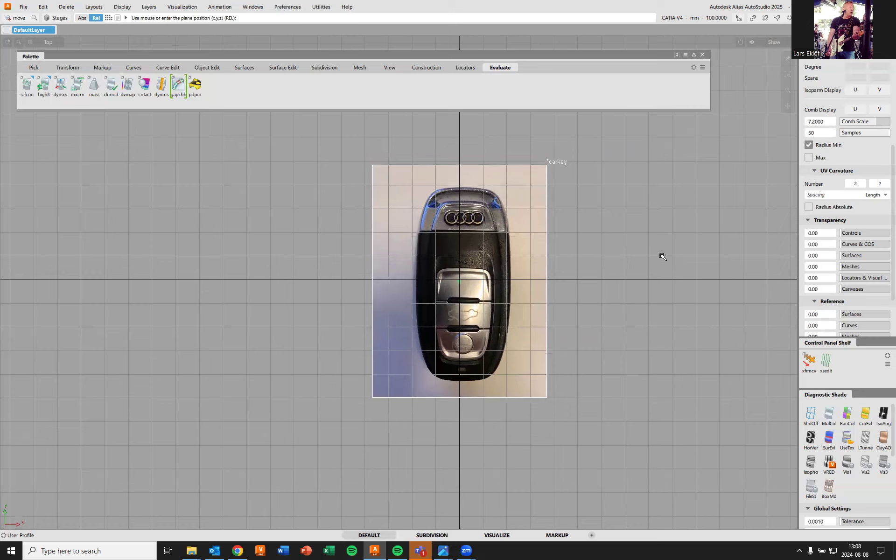
Scale the canvas down slightly and move it up a little to centre the key fob on the horizontal axis.
left_click_drag(690, 216, 691, 219)
scroll(691, 218, "up", 1)
middle_click(690, 218, "ctrl+shift")
middle_click_drag(691, 218, 724, 220, "ctrl+shift")
left_click_drag(715, 223, 646, 238)
left_click(649, 236, "ctrl+shift")
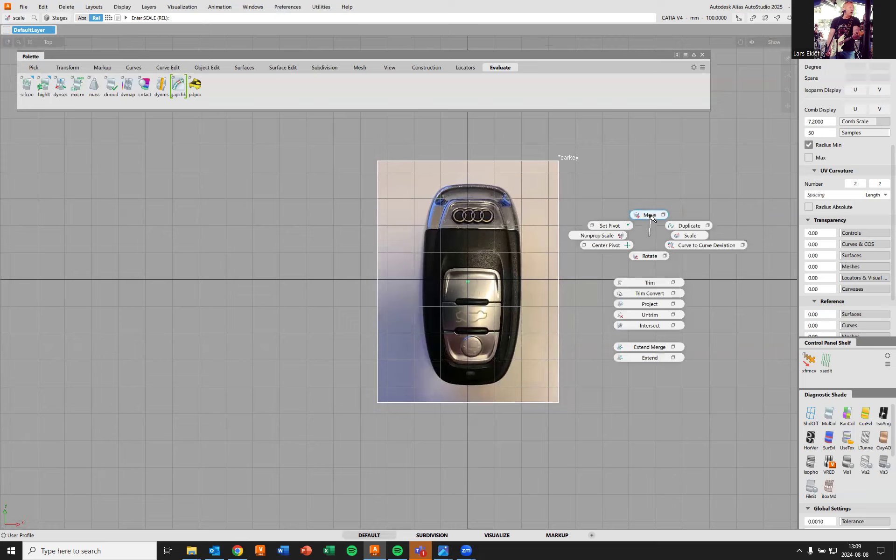
middle_click_drag(651, 216, 649, 217, "ctrl+shift")
right_click_drag(659, 283, 663, 280)
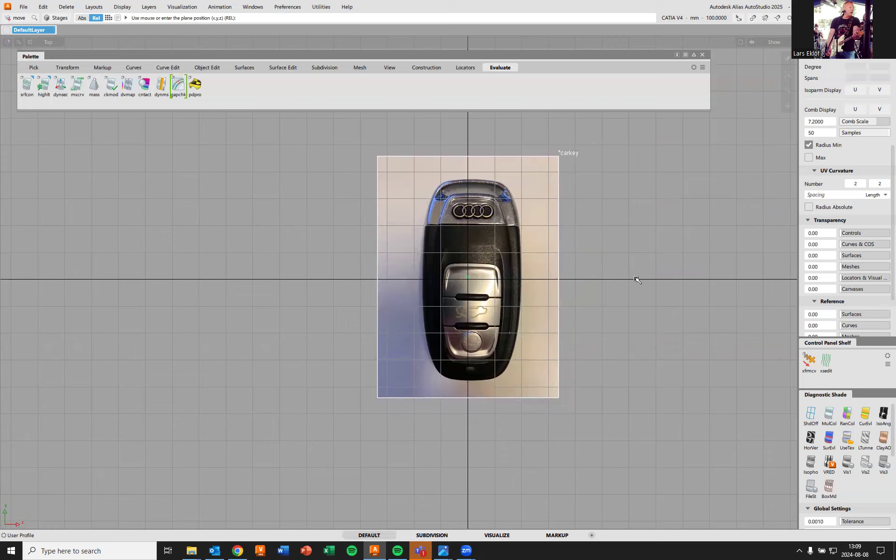
Enlarge the canvas until the key fob is about eight grid squares long and shift it slightly left toward the vertical axis.
middle_click_drag(666, 215, 667, 215, "ctrl+shift")
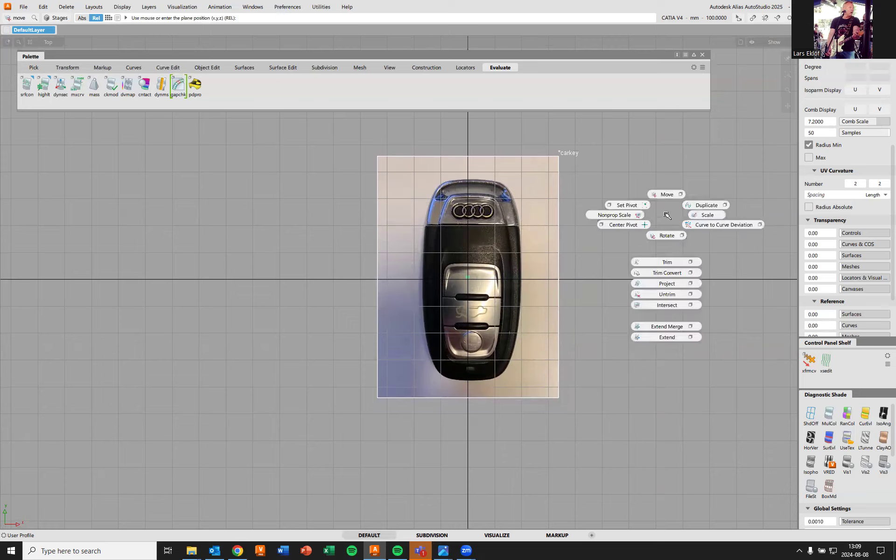
left_click(697, 216)
left_click_drag(631, 230, 726, 230)
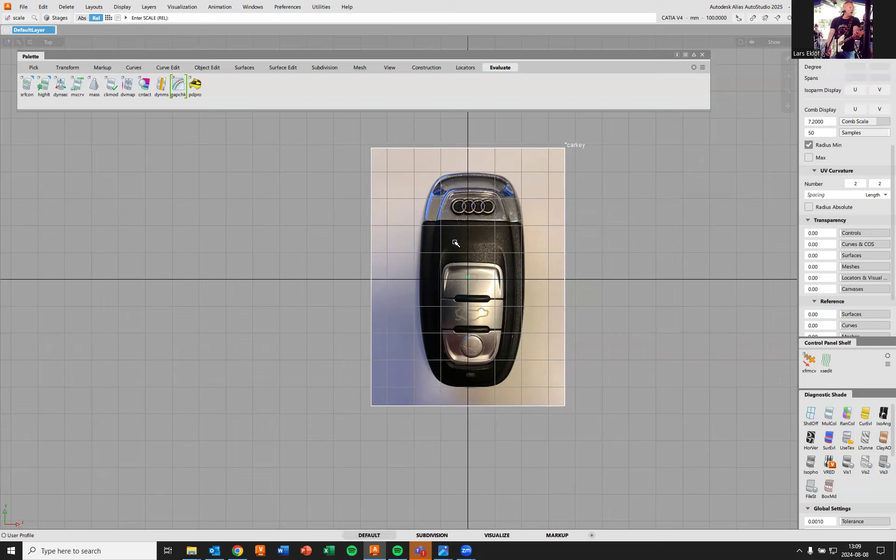
middle_click_drag(693, 207, 693, 186, "ctrl+shift")
right_click_drag(693, 186, 694, 186, "ctrl+shift")
middle_click_drag(696, 238, 695, 238)
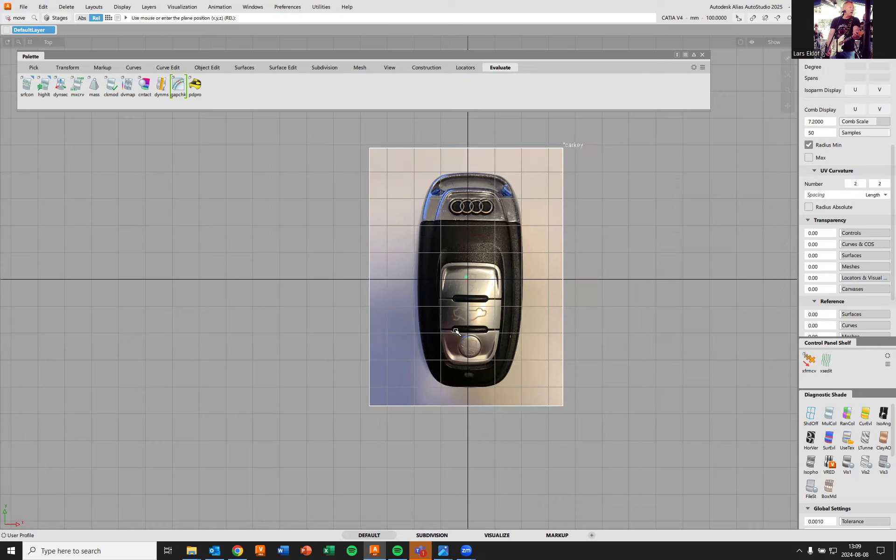
Nudge the carkey canvas slightly left and up to centre the key fob on the axes, and deselect it.
middle_click_drag(716, 234, 716, 234)
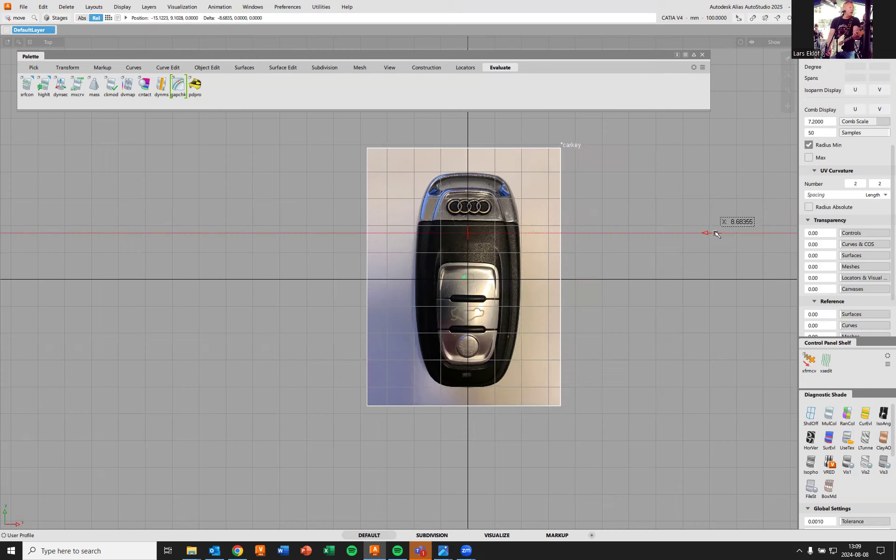
middle_click_drag(716, 234, 716, 234)
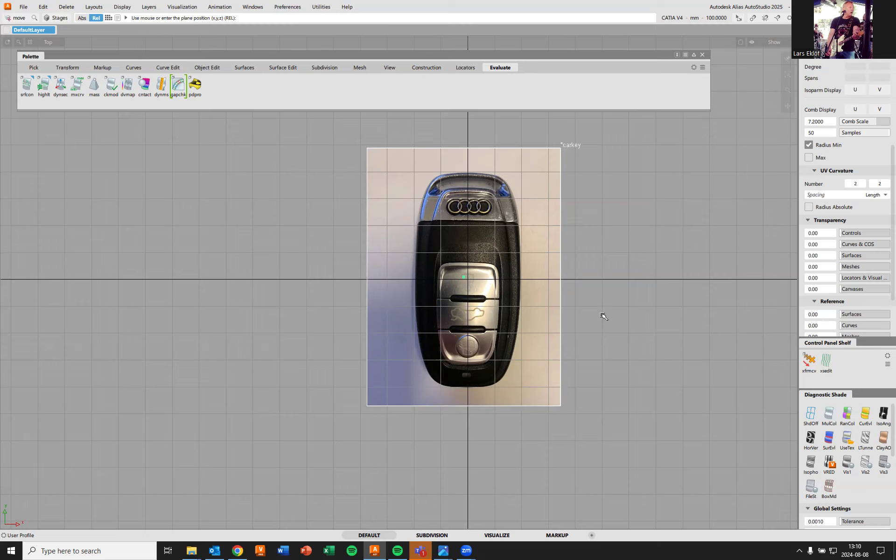
left_click(681, 239)
left_click(682, 240)
middle_click_drag(667, 228, 667, 214, "ctrl+shift")
left_click_drag(669, 214, 668, 214, "ctrl+shift")
right_click_drag(671, 243, 673, 243)
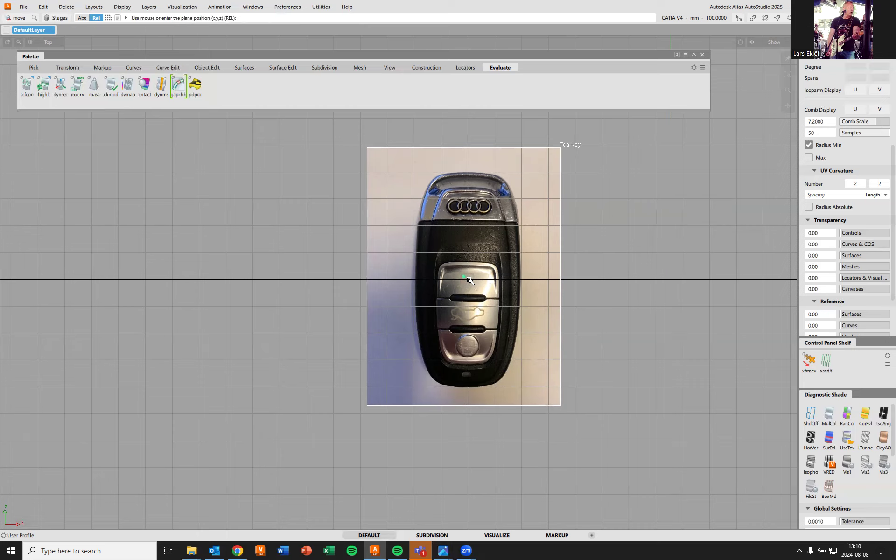
right_click(712, 210, "ctrl+shift")
left_click(675, 201)
left_click_drag(710, 222, 713, 205, "ctrl+shift")
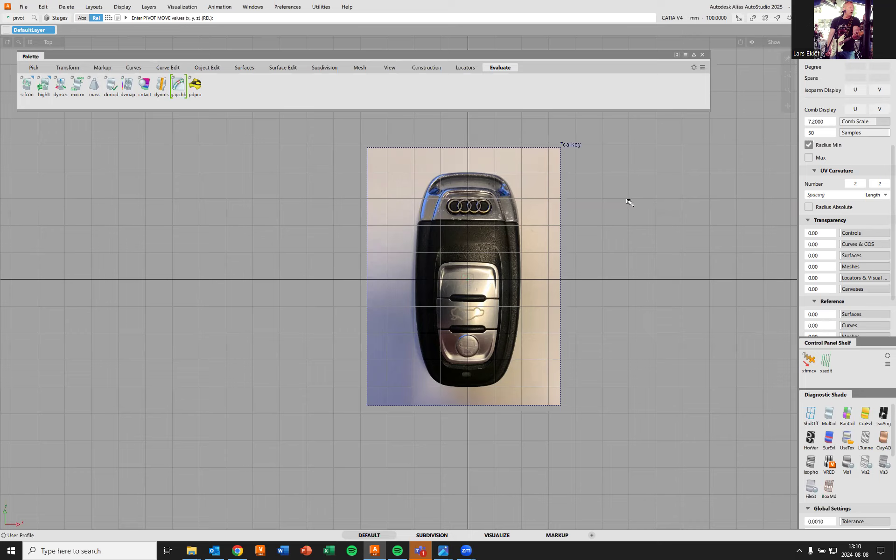
Set the transparency of canvases to 0.72 so the key fob photo is faded.
left_click_drag(642, 173, 642, 173, "ctrl+shift")
left_click_drag(841, 292, 881, 293)
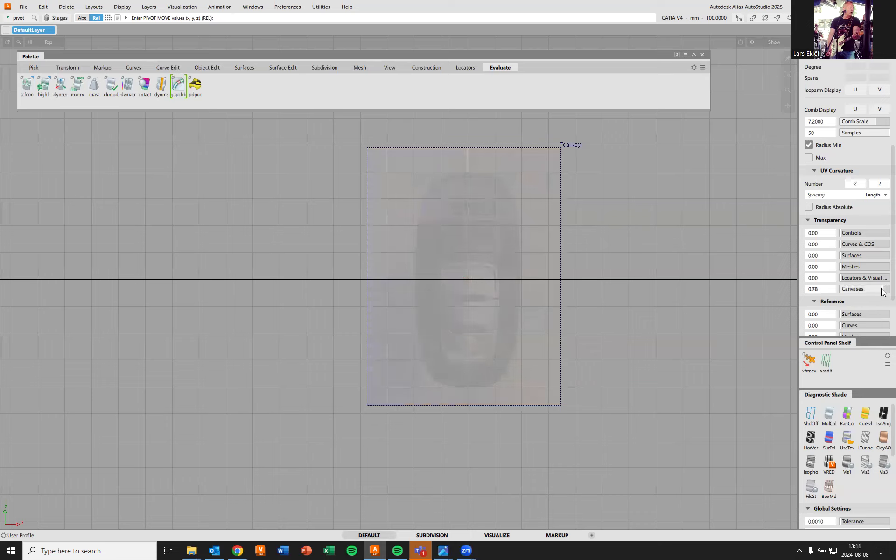
left_click_drag(881, 292, 880, 292)
left_click_drag(668, 189, 669, 172, "ctrl+shift")
Create a new layer and name it Canvas.
left_click(150, 7)
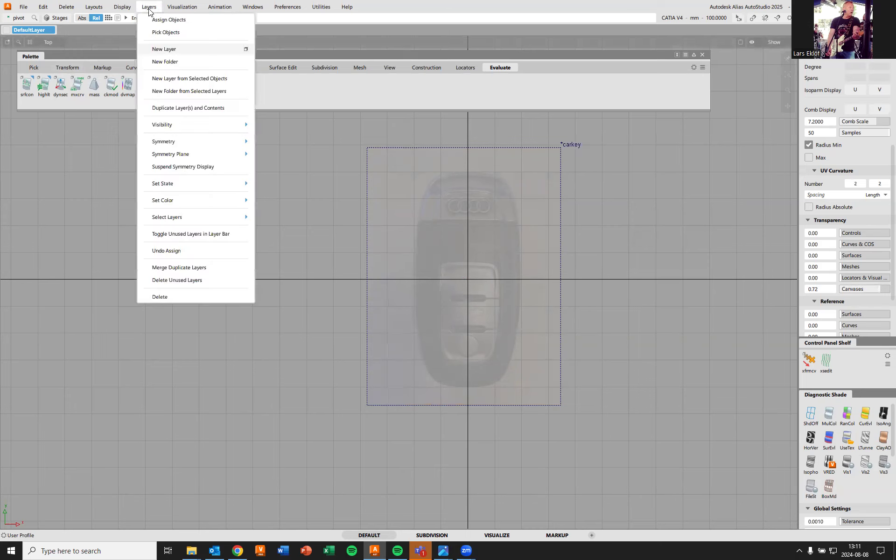
left_click(163, 49)
double_click(89, 30)
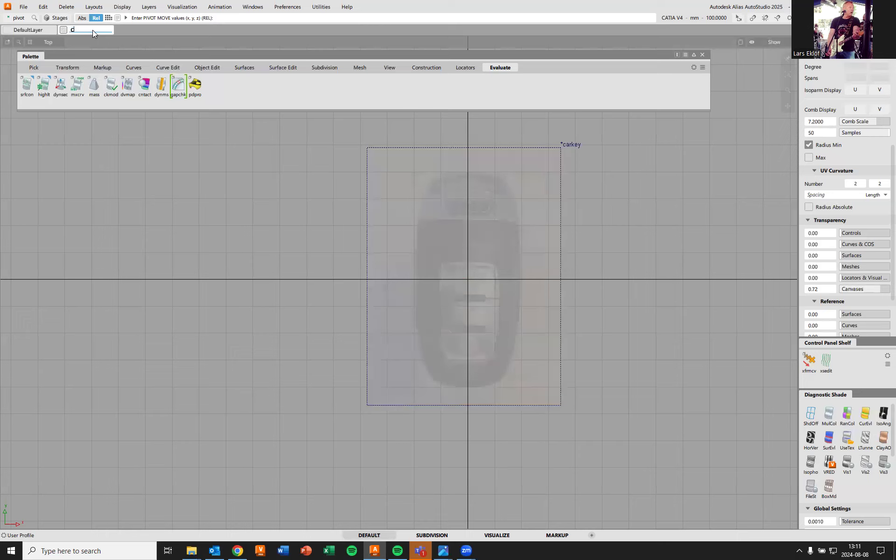
type("Canvas")
key("Return")
Pick the carkey canvas and assign it to the Canvas layer.
left_click_drag(640, 213, 636, 239, "ctrl+shift")
left_click_drag(586, 205, 549, 178)
right_click(93, 29)
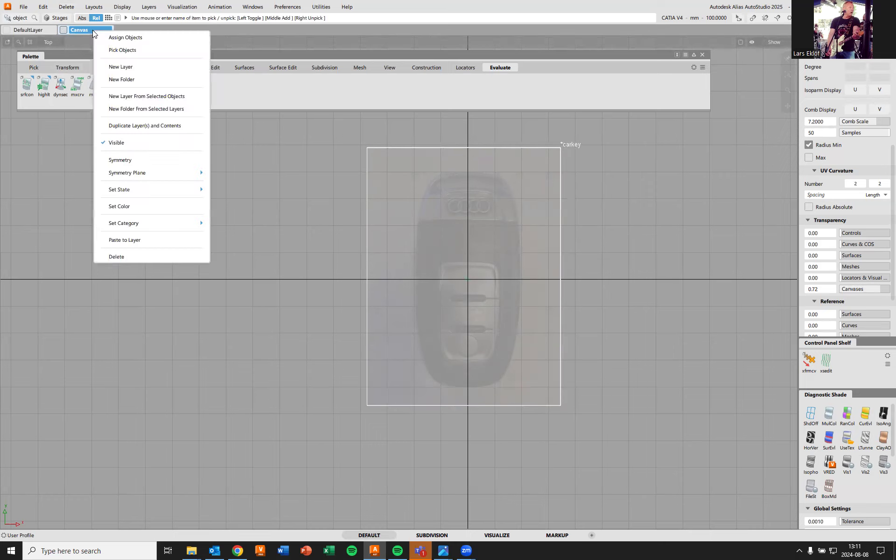
left_click(118, 37)
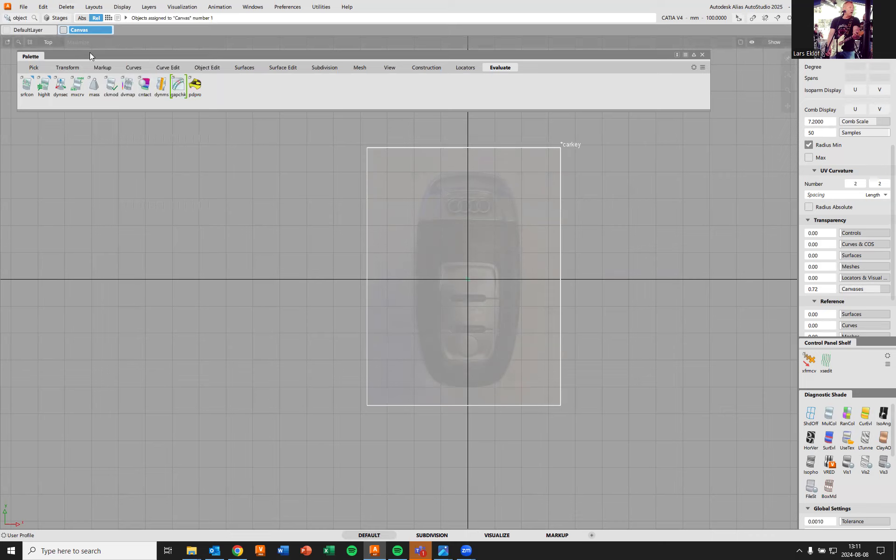
Toggle the Canvas layer's visibility off and back on to check that it controls the key fob photo.
left_click(63, 31)
left_click(63, 30)
left_click(63, 31)
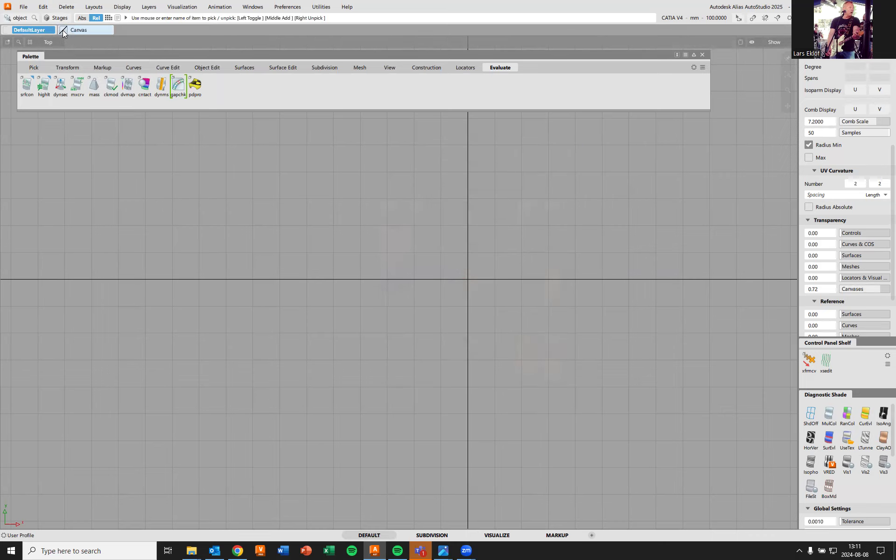
left_click(63, 31)
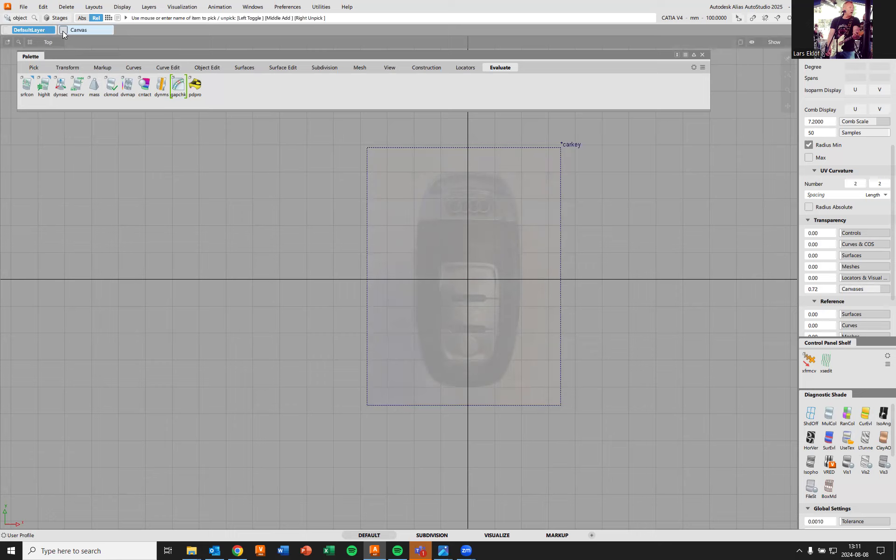